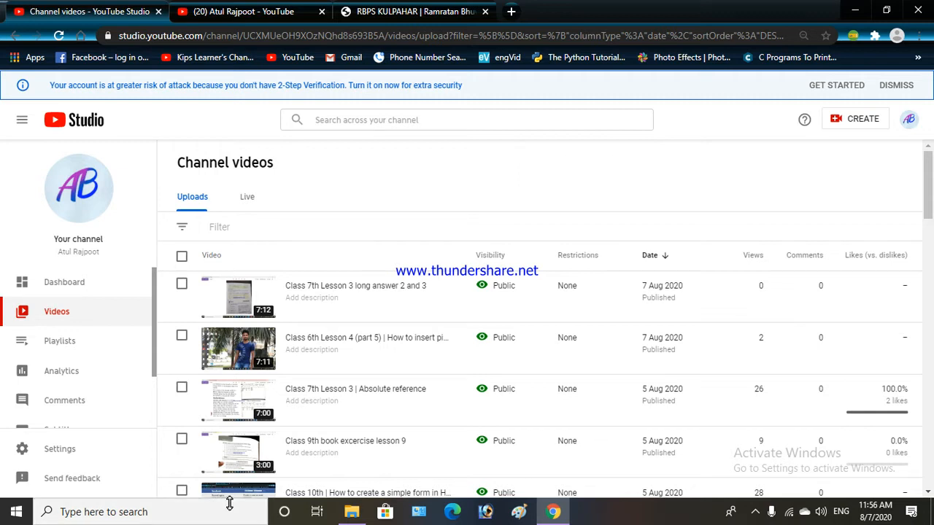
click(223, 509)
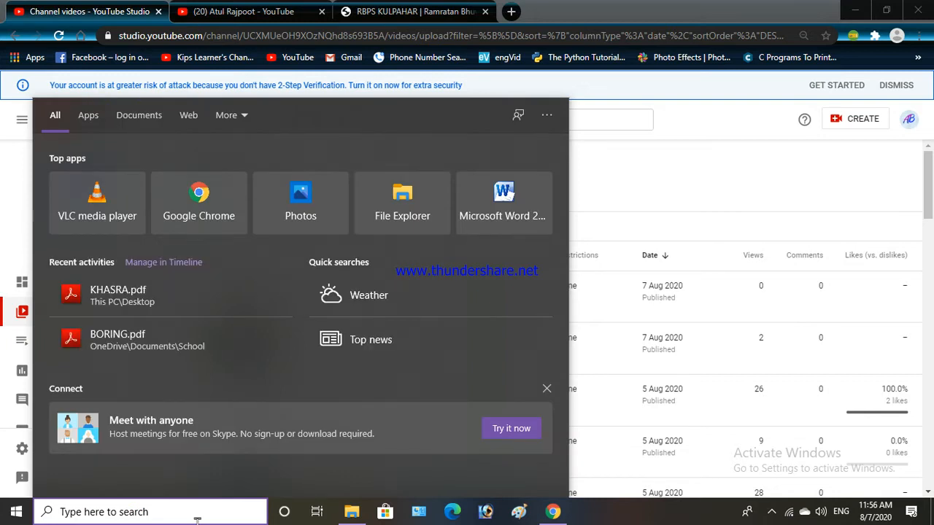
text(excel)
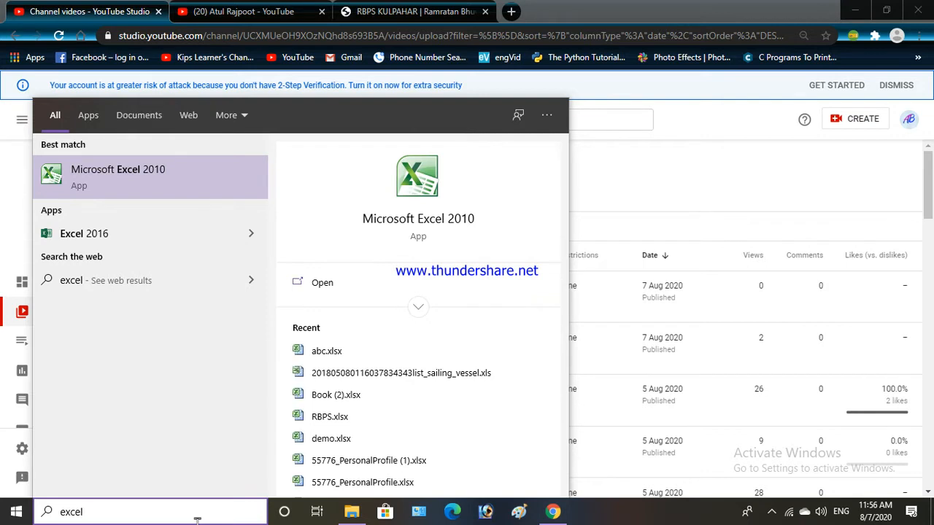
click(771, 511)
click(743, 457)
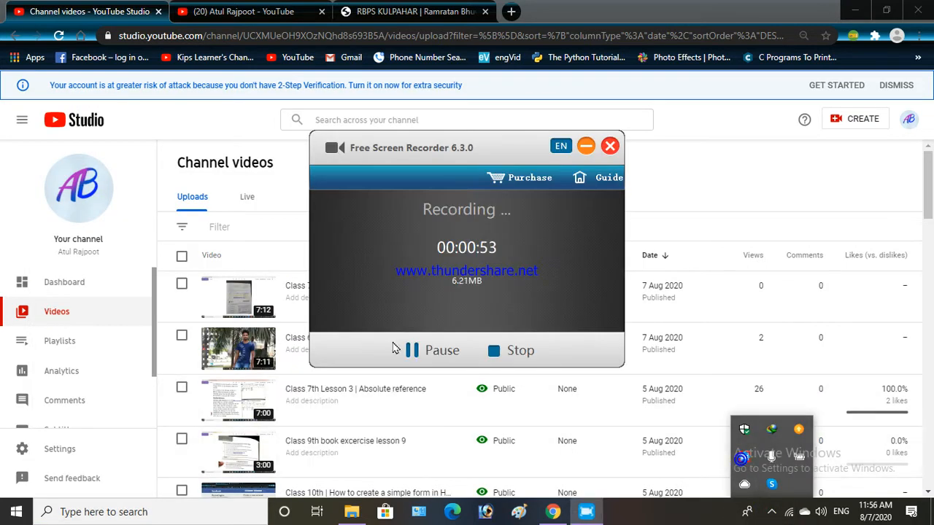
Step: Launch Excel 2016 from a system search for "excel" and create a blank workbook
click(169, 517)
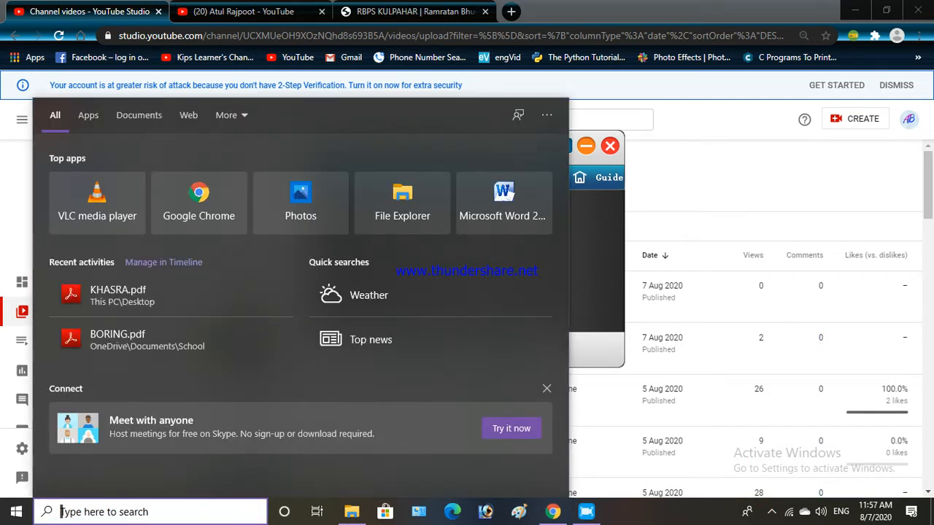
text(excel)
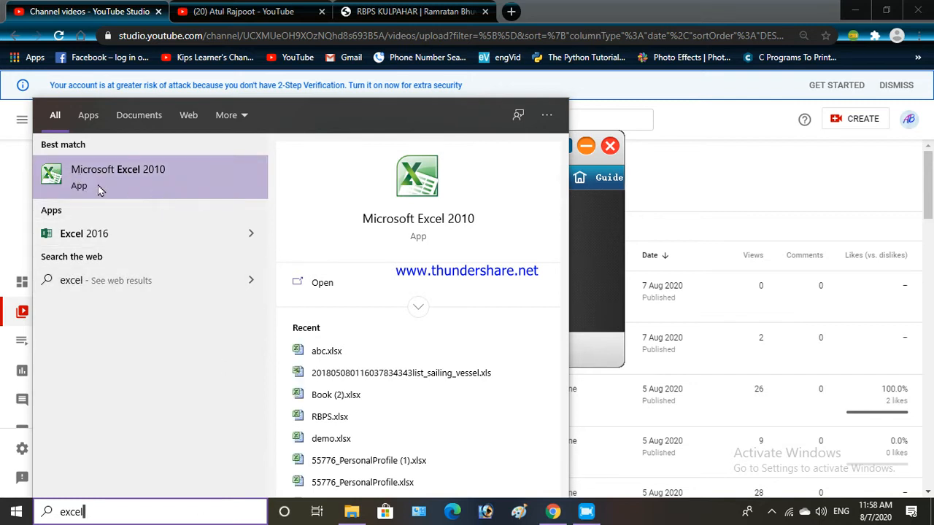
click(105, 233)
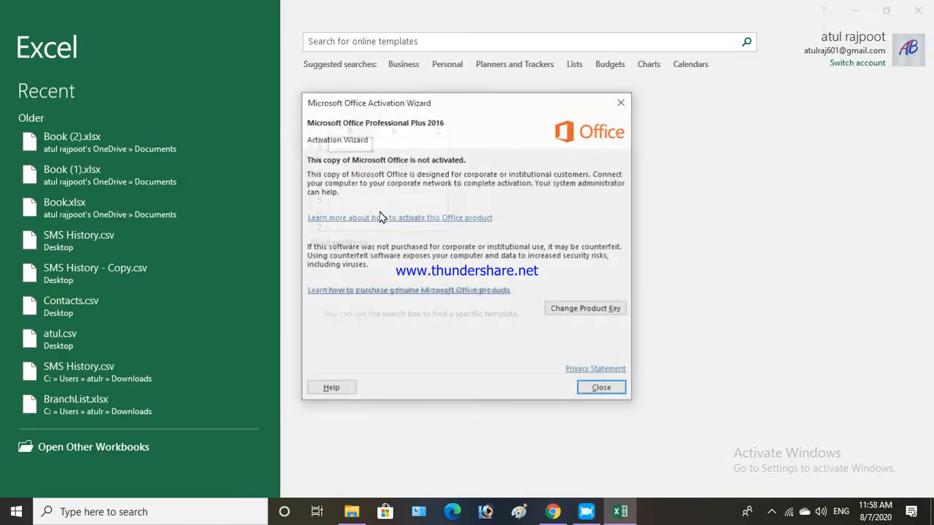
click(619, 389)
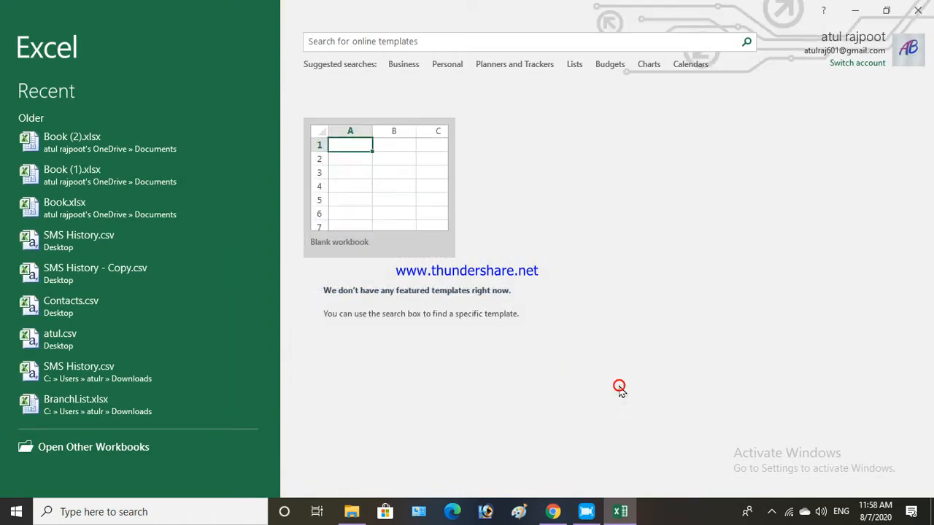
click(386, 201)
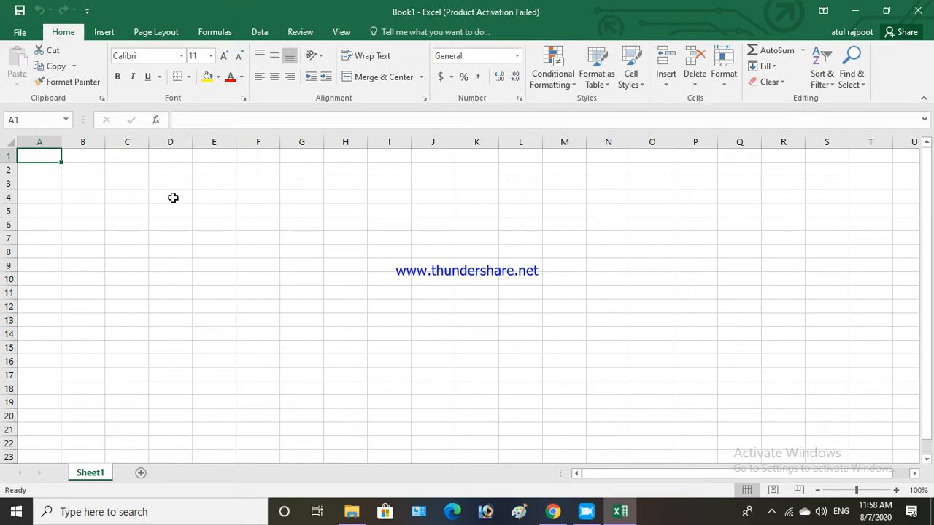
Step: Examine the empty sheet's columns by selecting A, B, C, D and further columns across to R one at a time
scroll(172, 214, down, 16)
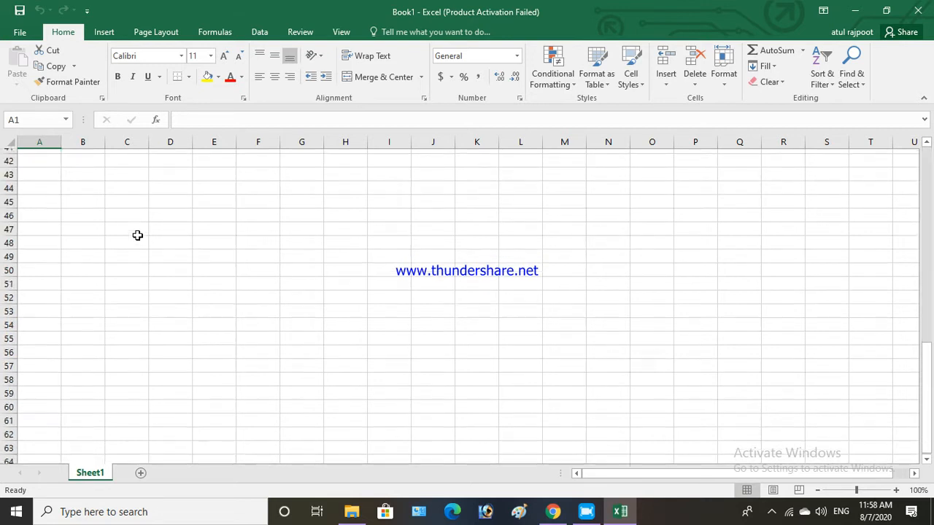
scroll(136, 234, up, 16)
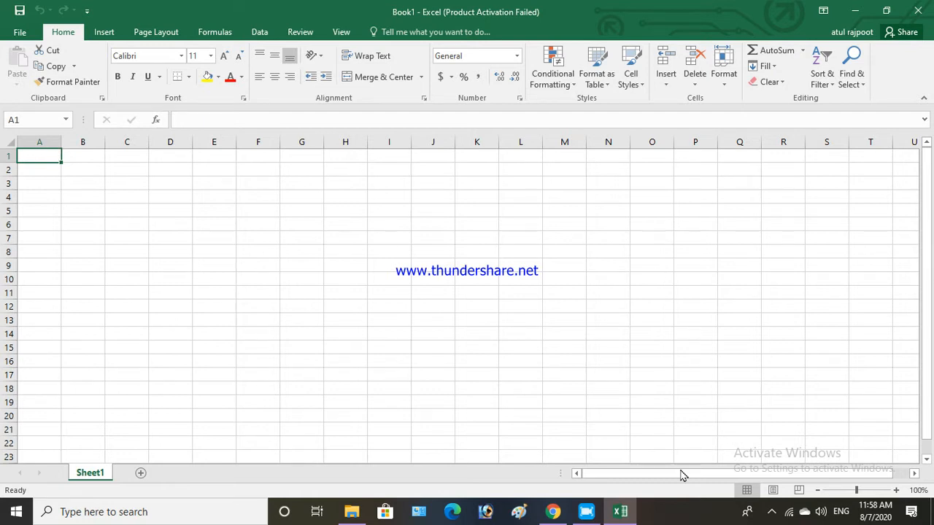
click(41, 142)
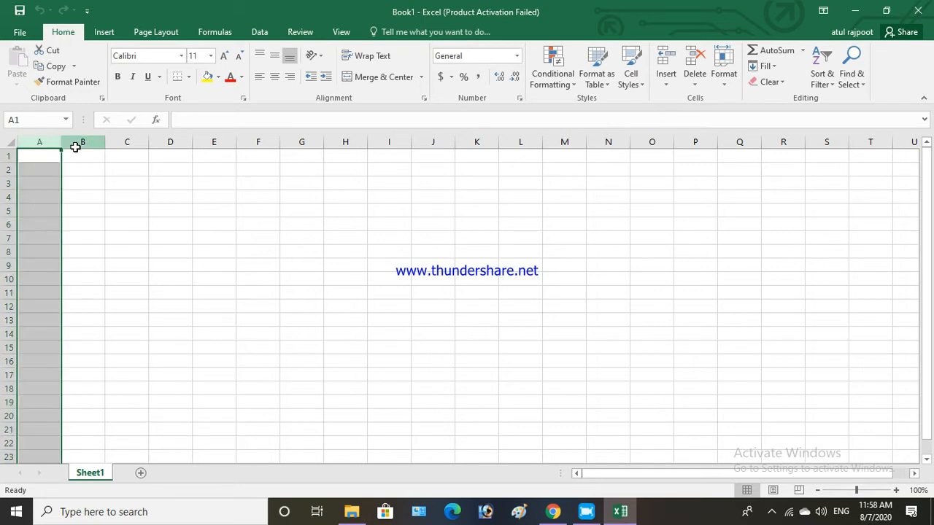
click(78, 142)
click(131, 143)
click(179, 141)
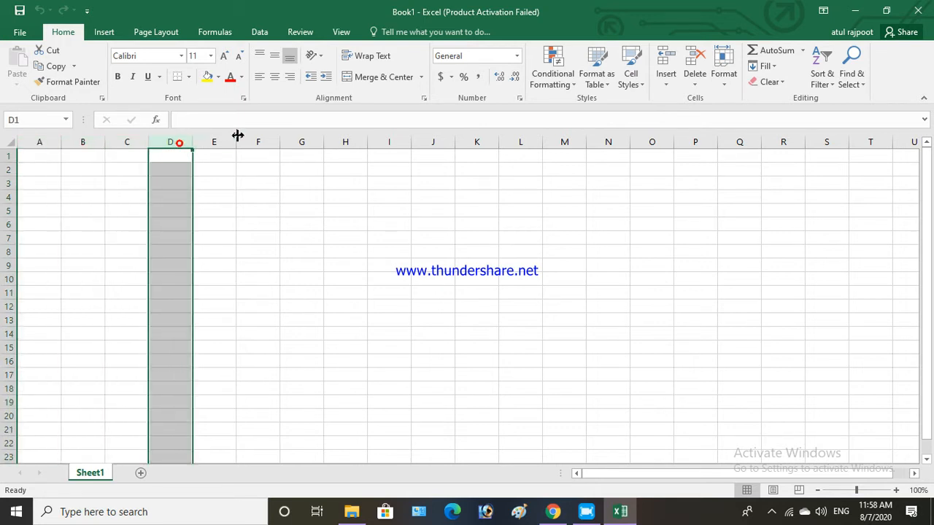
click(223, 141)
click(252, 141)
click(312, 142)
click(340, 141)
click(430, 143)
click(799, 151)
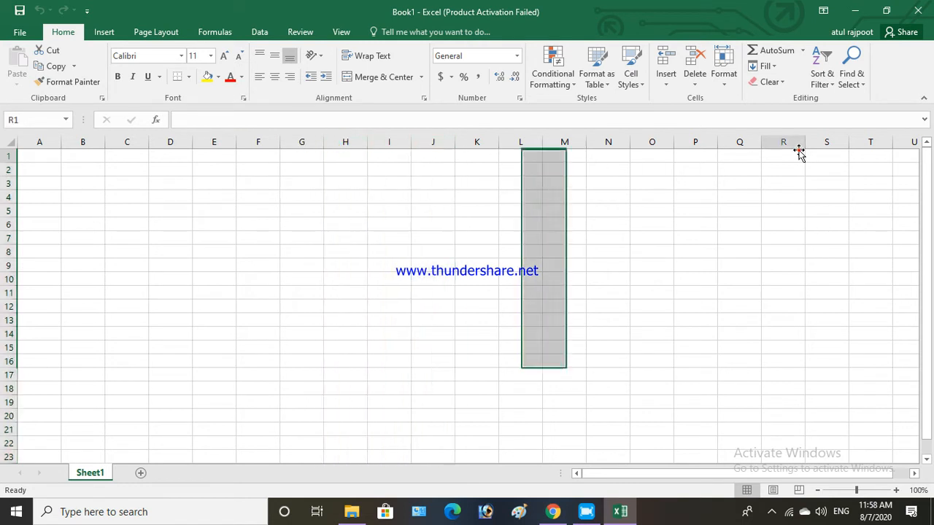
Step: Move the active cell along row 1 past column Z to JA1 to examine how the columns are lettered
key(Right)
key(Right)
key(Right)
key(Right)
key(Right)
key(Right)
key(Right)
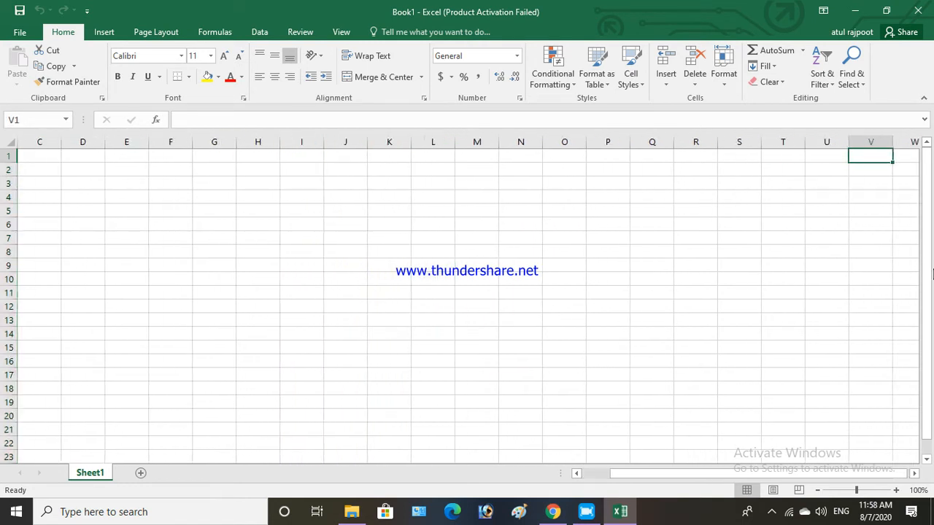
key(Right)
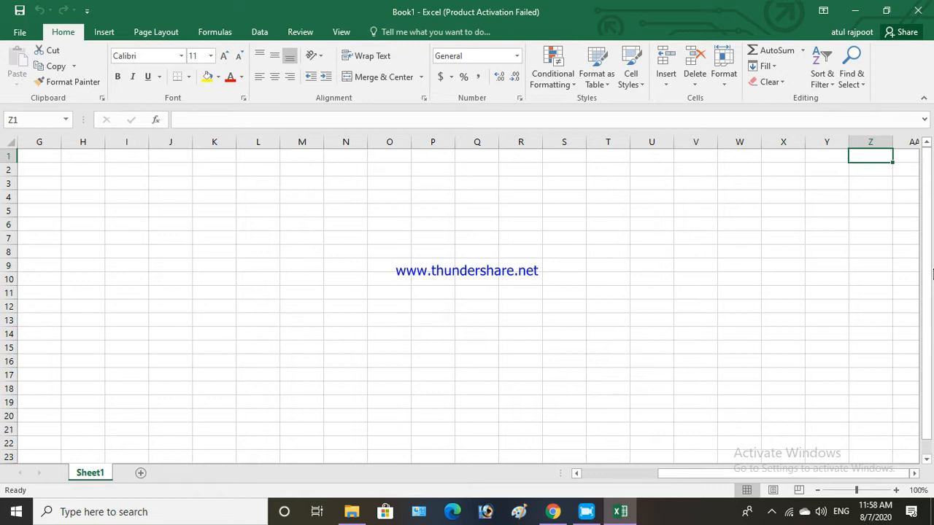
key(Right)
key(Right)
key(Right)
key(Right)
key(Right)
key(Right)
key(Right)
key(Right)
key(Right)
key(Right)
key(Right)
key(Right)
key(Right)
key(Right)
key(Right)
key(Right)
key(Right)
key(Right)
key(Right)
key(Right)
key(Right)
key(Right)
key(Right)
key(Right)
key(Right)
key(Right)
key(Right)
key(Right)
key(Right)
key(Right)
key(Right)
key(Right)
key(Right)
key(Right)
key(Right)
key(Right)
key(Right)
key(Right)
key(Right)
key(Right)
key(Right)
key(Right)
key(Right)
key(Right)
key(Right)
key(Right)
key(Right)
key(Right)
key(Right)
key(Right)
key(Right)
key(Right)
key(Right)
key(Right)
key(Right)
key(Right)
key(Right)
key(Right)
key(Right)
key(Right)
key(Right)
key(Right)
key(Right)
key(Right)
key(Right)
key(Right)
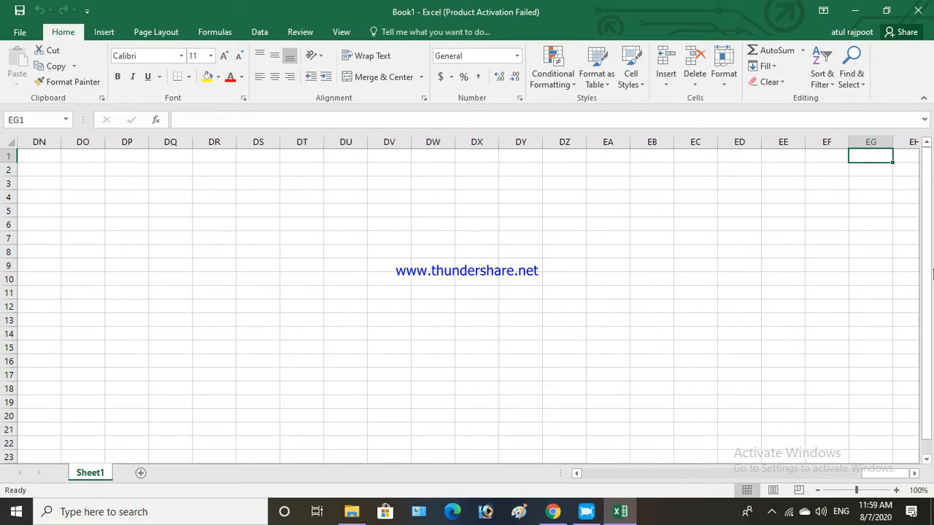
key(Right)
key(Right)
key(Right)
key(Right)
key(Right)
key(Right)
key(Right)
key(Right)
key(Right)
key(Right)
key(Right)
key(Right)
key(Right)
key(Right)
key(Right)
key(Right)
key(Right)
key(Right)
key(Right)
key(Right)
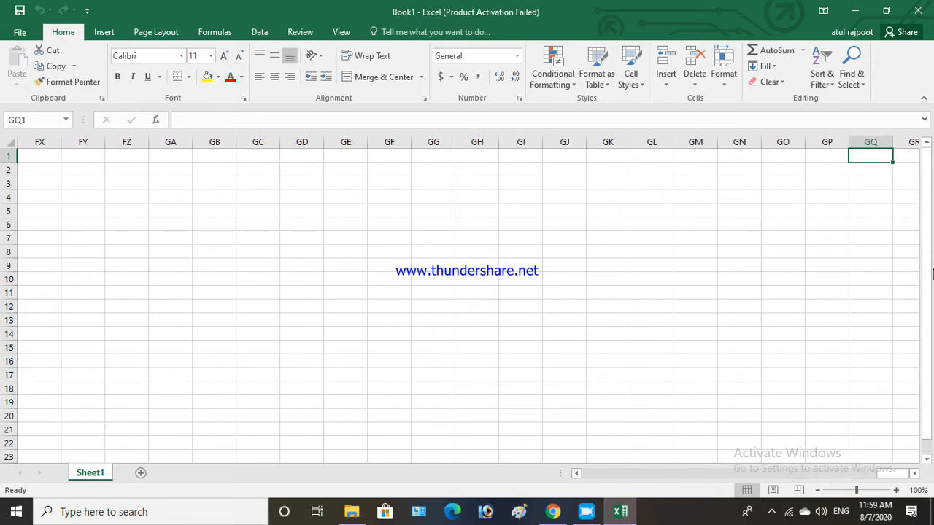
key(Right)
key(Right)
key(Right)
key(Right)
key(Right)
key(Right)
key(Right)
key(Right)
key(Right)
key(Right)
key(Right)
key(Right)
key(Right)
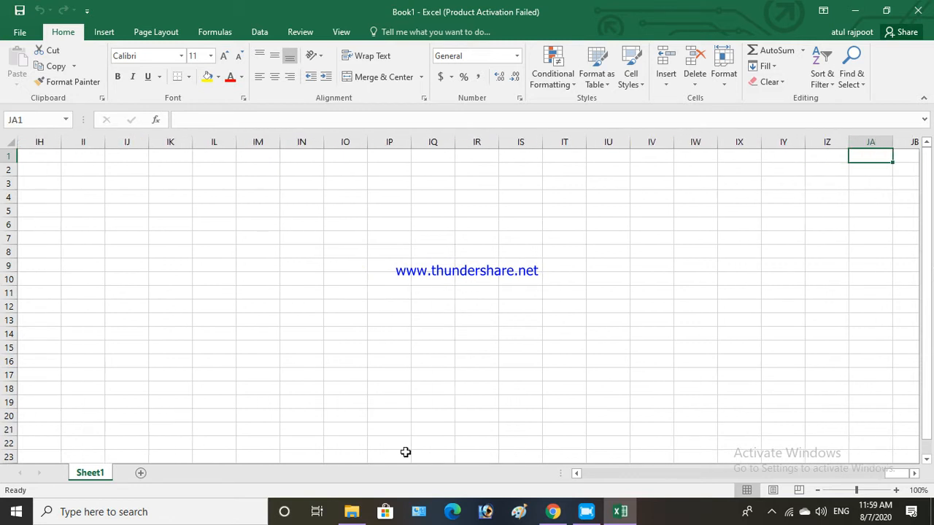
drag(894, 474, 584, 497)
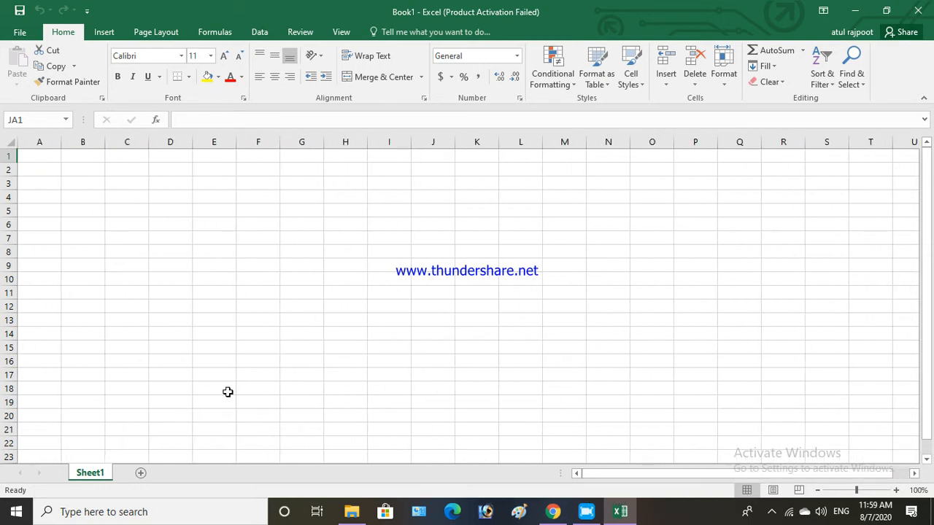
Step: Examine the numbered rows by selecting whole rows one at a time, including rows 22, 23 and 5
scroll(392, 232, down, 7)
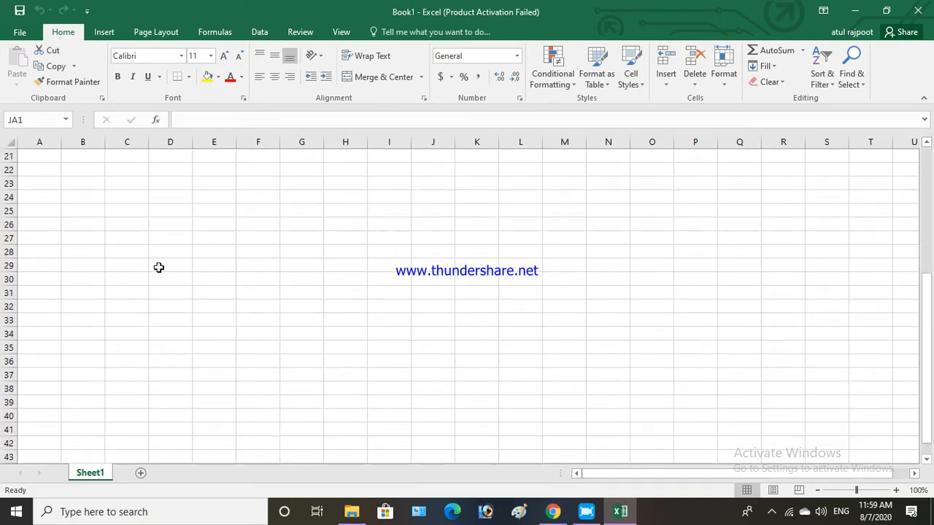
click(6, 170)
click(6, 183)
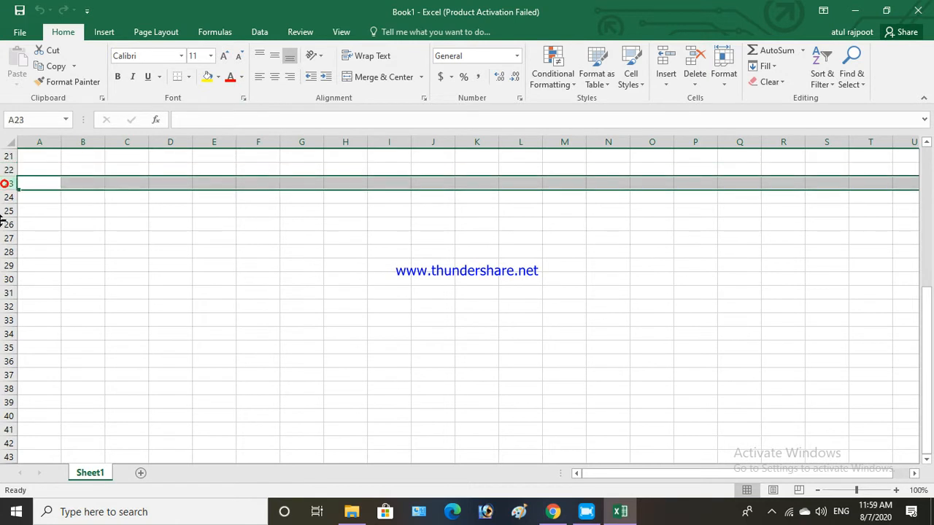
click(3, 260)
click(9, 286)
scroll(7, 224, up, 7)
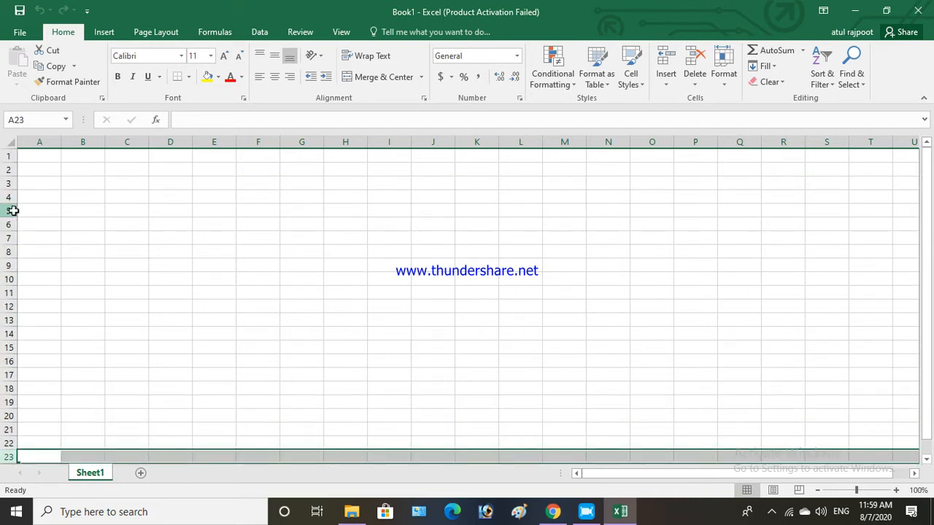
click(8, 210)
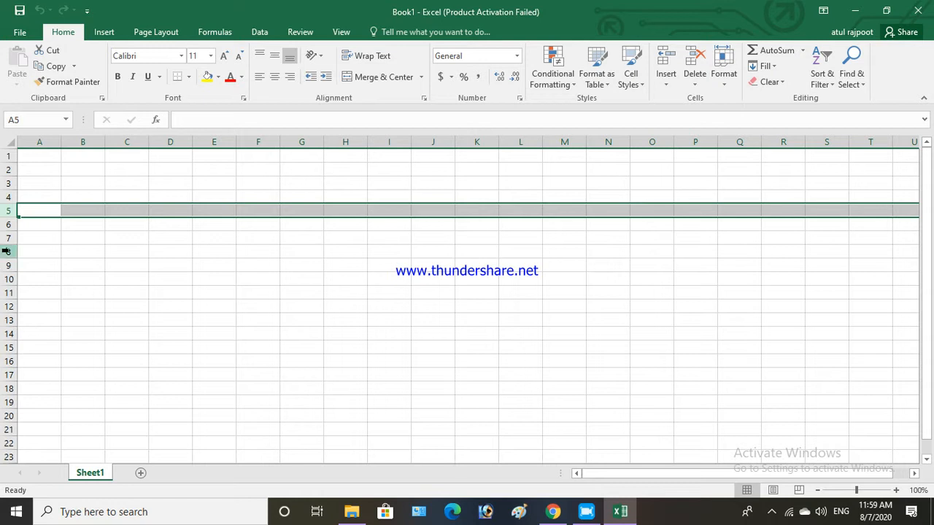
Step: Move the active cell down column A past row 100 to examine how the rows are numbered
scroll(3, 361, down, 4)
key(Down)
key(Down)
key(Down)
key(Down)
key(Down)
key(Down)
key(Down)
key(Down)
key(Down)
key(Down)
key(Down)
key(Down)
key(Down)
key(Down)
key(Down)
key(Down)
key(Down)
key(Down)
key(Down)
key(Down)
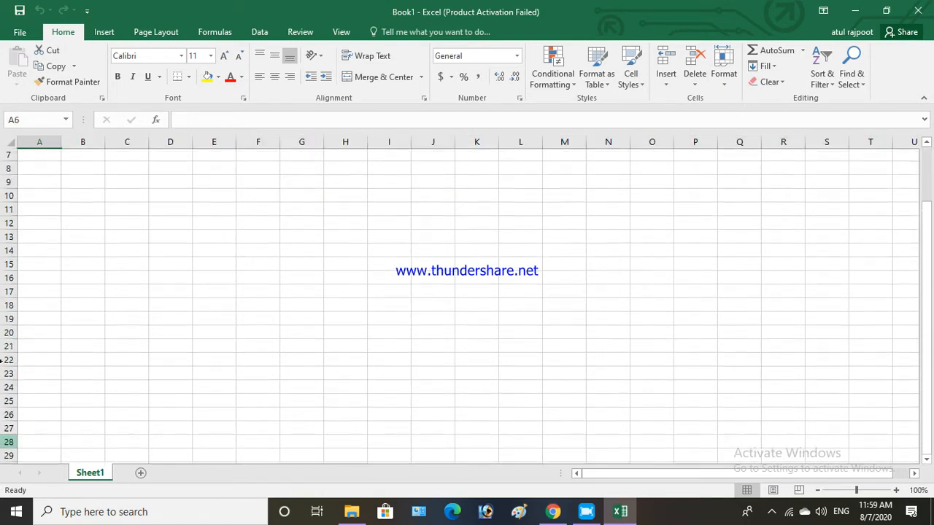
key(Down)
key(Down)
key(Down)
key(Down)
key(Down)
key(Down)
key(Down)
key(Down)
key(Down)
key(Down)
key(Down)
key(Down)
key(Down)
key(Down)
key(Down)
key(Down)
key(Down)
key(Down)
key(Down)
key(Down)
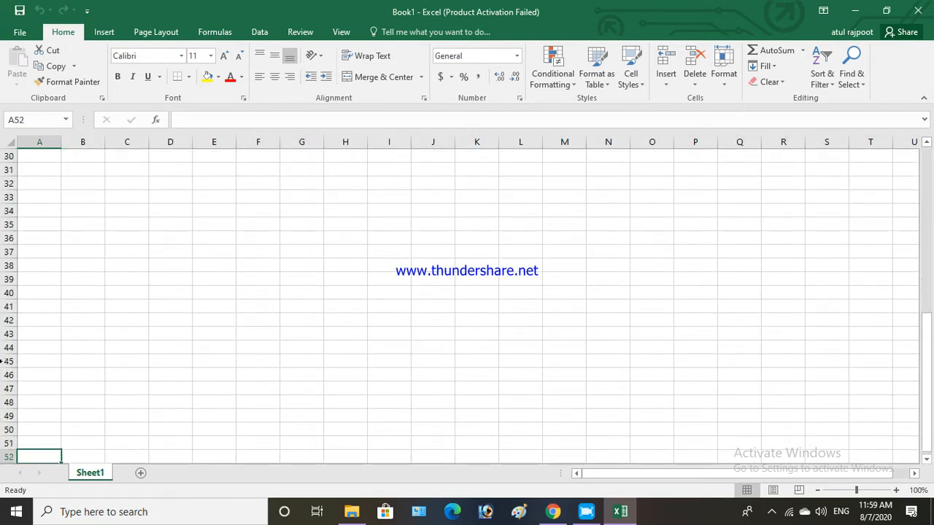
key(Down)
key(Down)
key(Down)
key(Down)
key(Down)
key(Down)
key(Down)
key(Down)
key(Down)
key(Down)
key(Down)
key(Down)
key(Down)
key(Down)
key(Down)
key(Down)
key(Down)
key(Down)
key(Down)
key(Down)
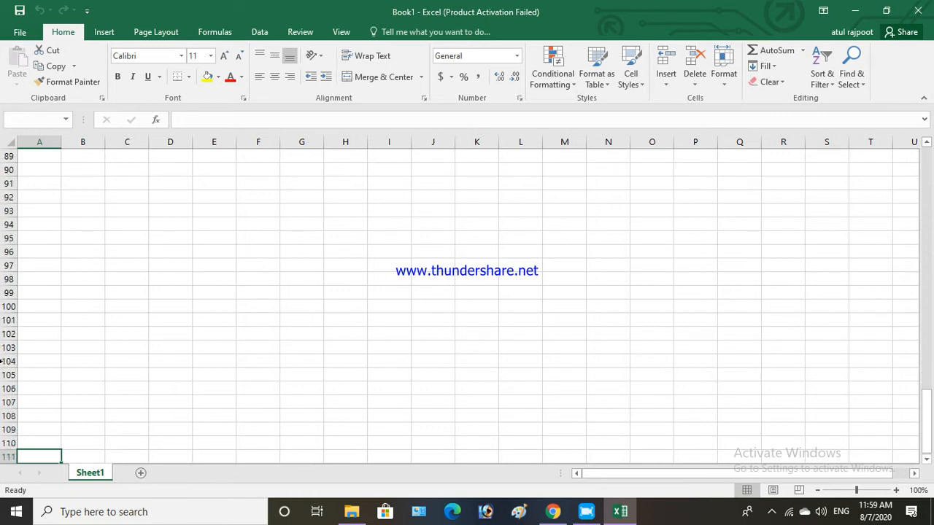
Step: Return the active cell up column A to A1
key(Up)
key(Up)
key(Up)
key(Up)
key(Up)
key(Up)
key(Up)
key(Up)
key(Up)
key(Up)
key(Up)
key(Up)
key(Up)
key(Up)
key(Up)
key(Up)
key(Up)
key(Up)
key(Up)
key(Up)
key(Up)
key(Up)
key(Up)
key(Up)
key(Up)
key(Up)
key(Up)
key(Up)
key(Up)
key(Up)
key(Up)
key(Up)
key(Up)
key(Up)
key(Up)
key(Up)
key(Up)
key(Up)
key(Up)
key(Up)
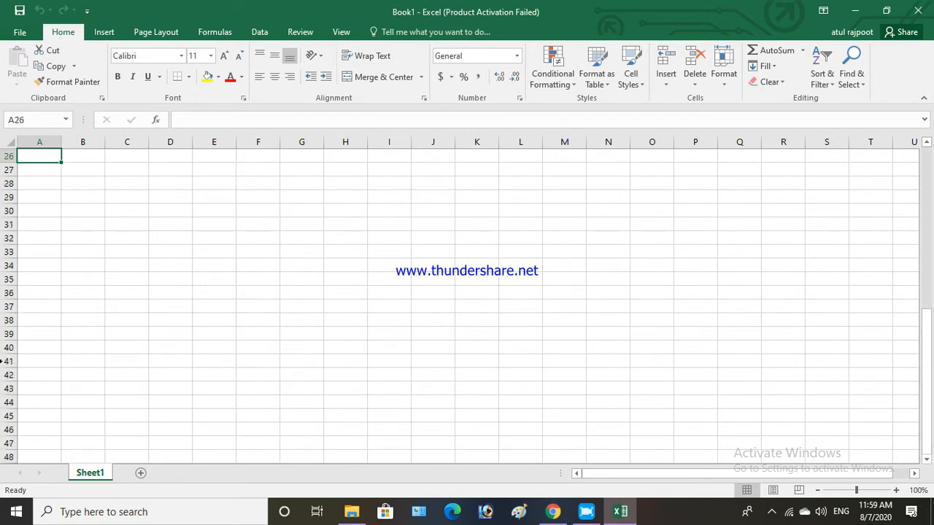
key(Up)
key(Up)
key(Up)
key(Up)
key(Up)
key(Up)
key(Up)
key(Up)
key(Up)
key(Up)
key(Up)
key(Up)
key(Up)
key(Up)
key(Up)
key(Up)
key(Up)
key(Up)
key(Up)
key(Up)
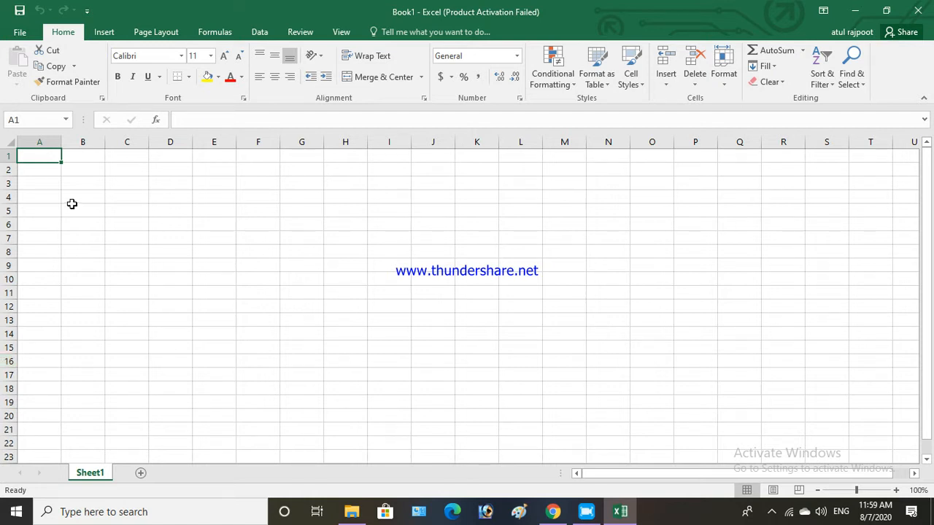
Step: Select individual cells at different places in the sheet, ending with G9
click(386, 239)
click(575, 249)
click(321, 262)
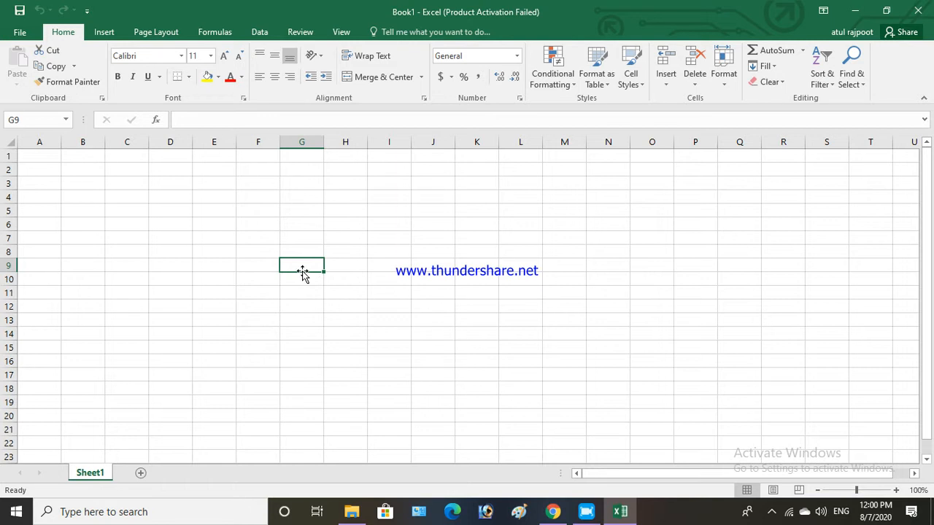
Step: Enlarge the worksheet's zoom level to 160%
click(896, 490)
click(896, 490)
click(897, 490)
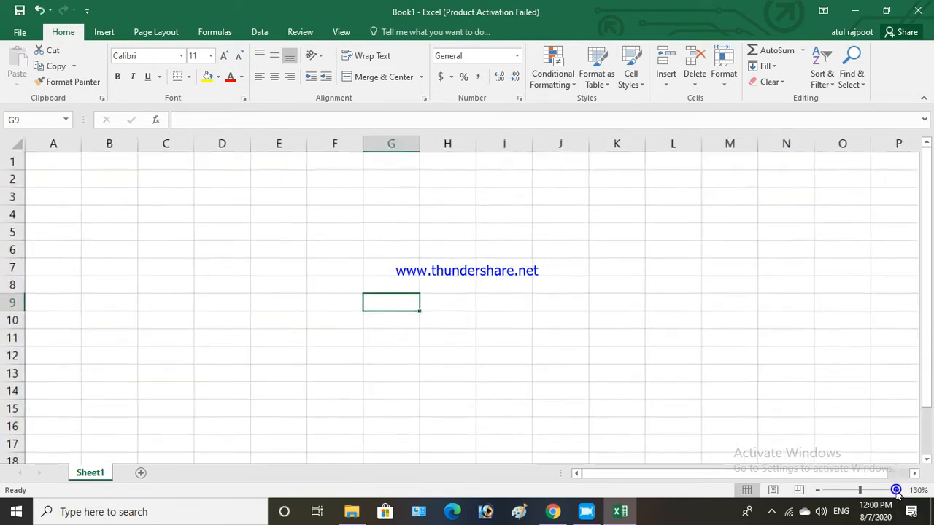
click(897, 490)
click(896, 490)
click(897, 491)
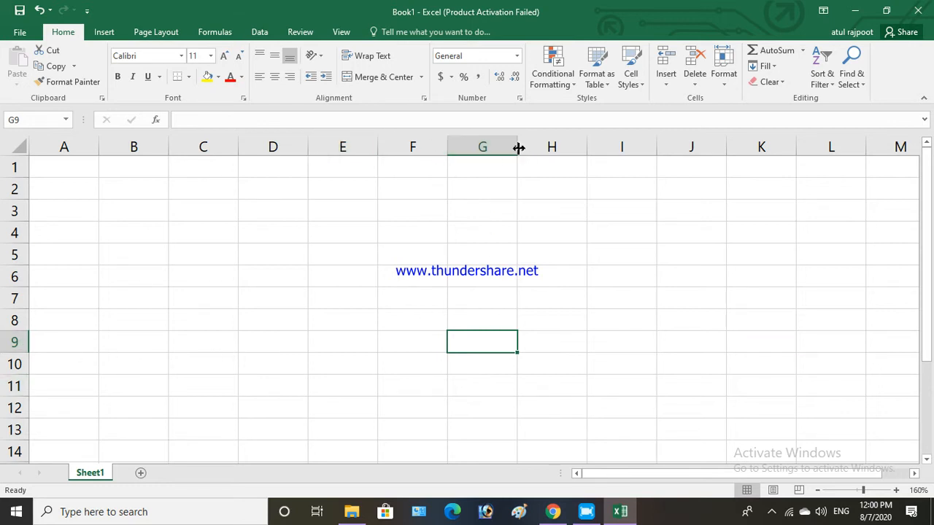
Step: Examine how cell addresses combine column letter and row number by selecting cells such as D7, K7, J11, L12 and K12
click(30, 120)
click(32, 117)
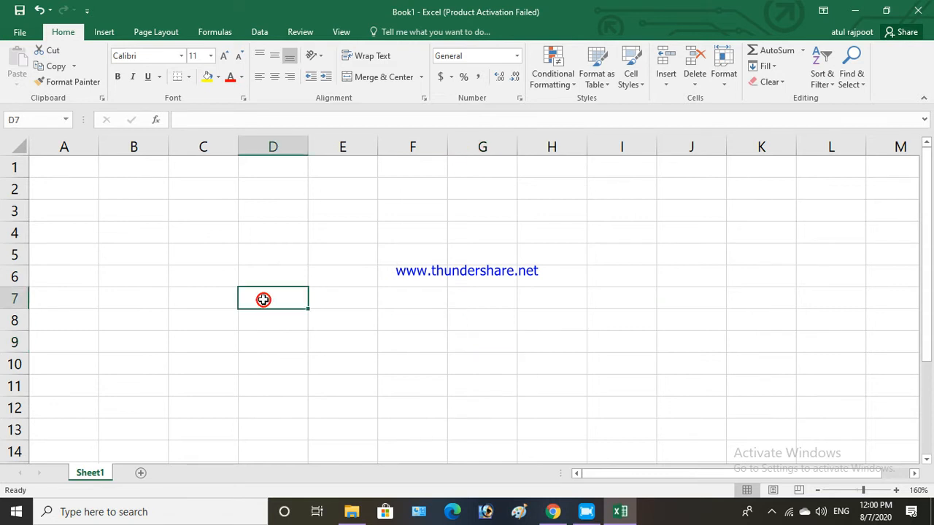
click(749, 291)
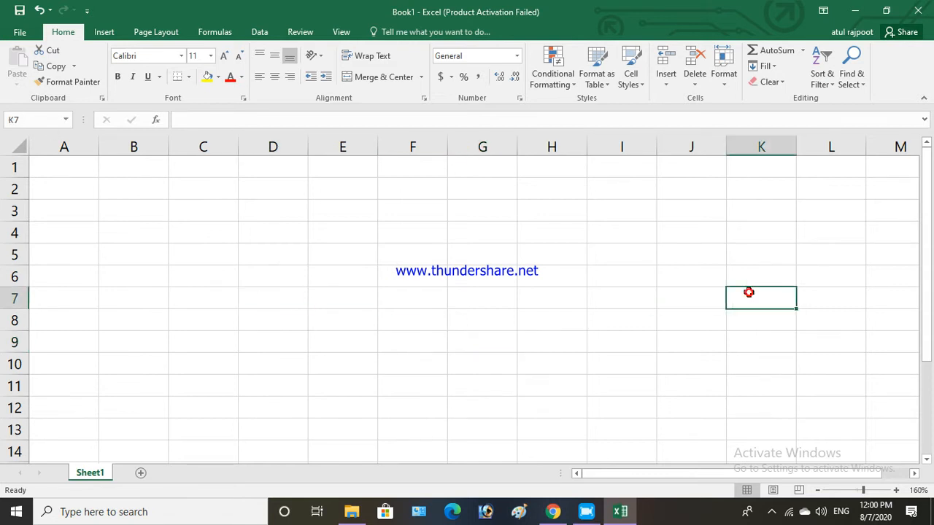
click(752, 248)
click(498, 285)
click(704, 382)
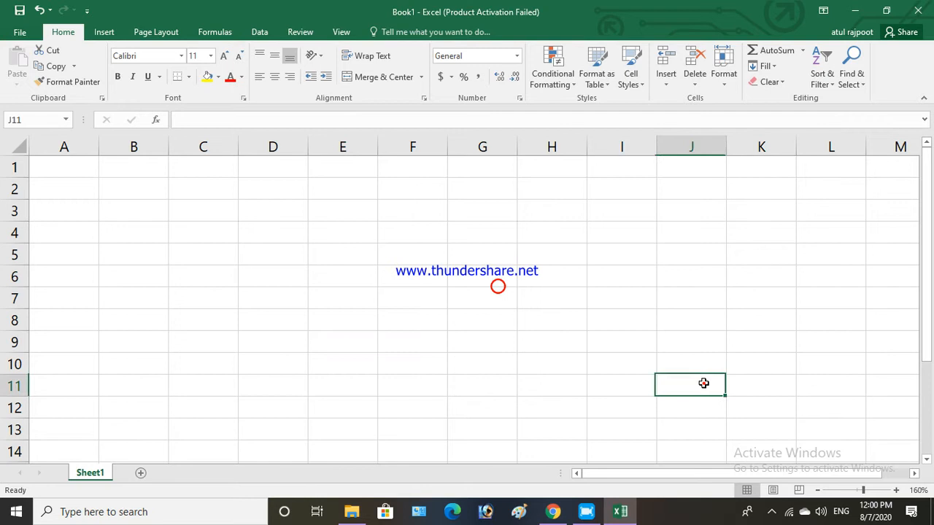
click(839, 404)
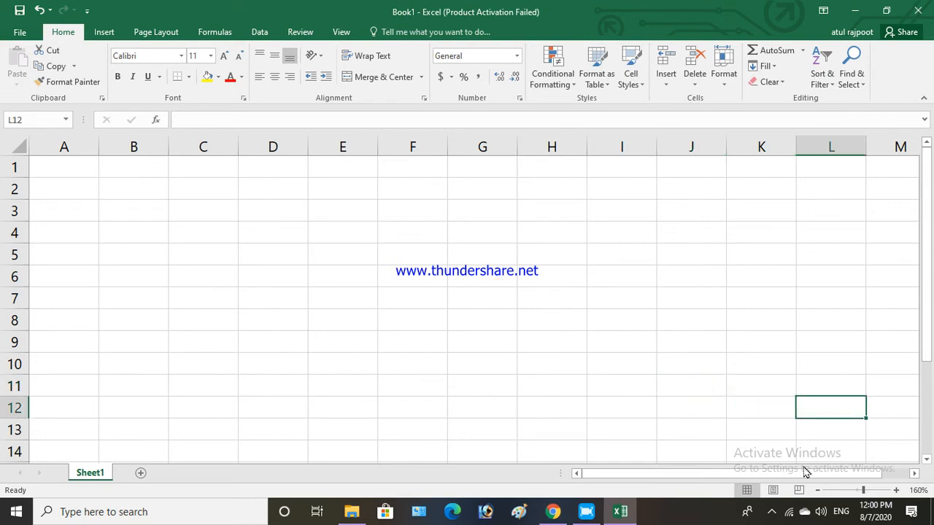
click(461, 309)
click(769, 413)
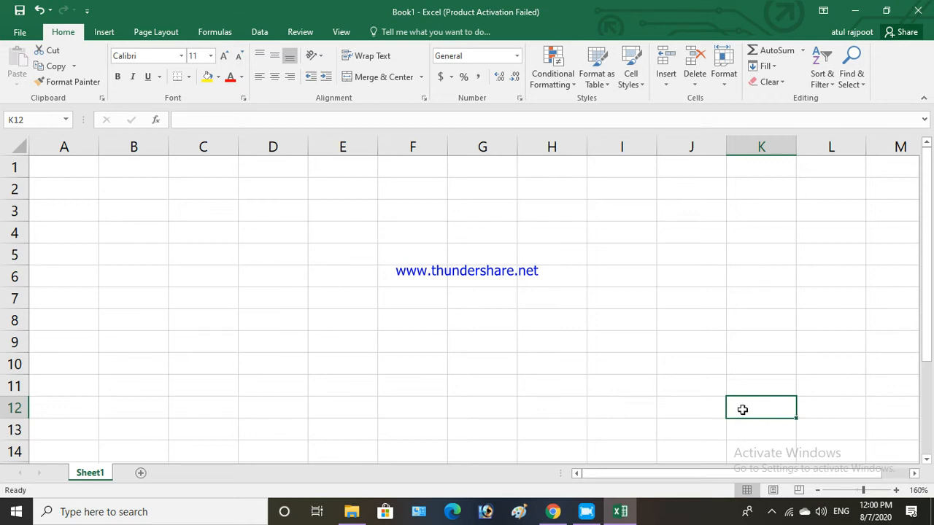
Step: Try the fill handle of empty cell C3 by extending it over C3:D8, and select F8 to clear the selection
click(217, 208)
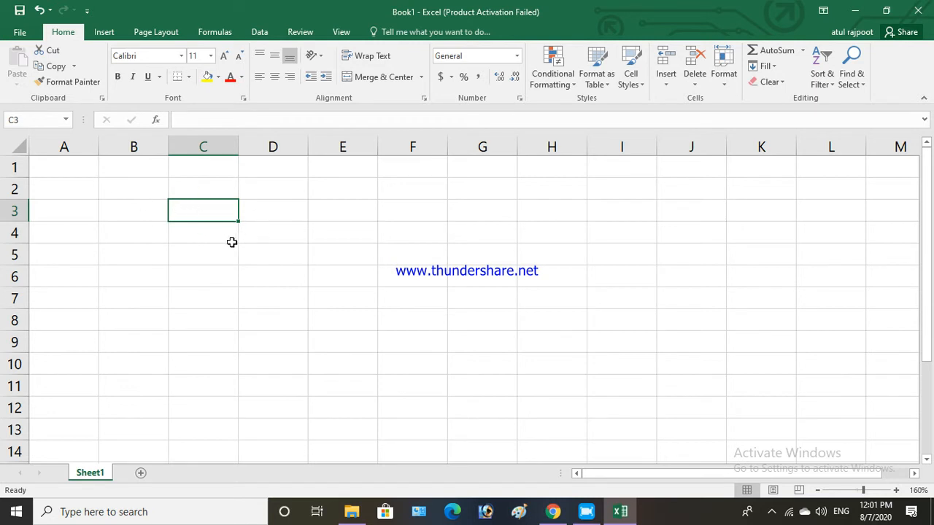
drag(238, 221, 307, 332)
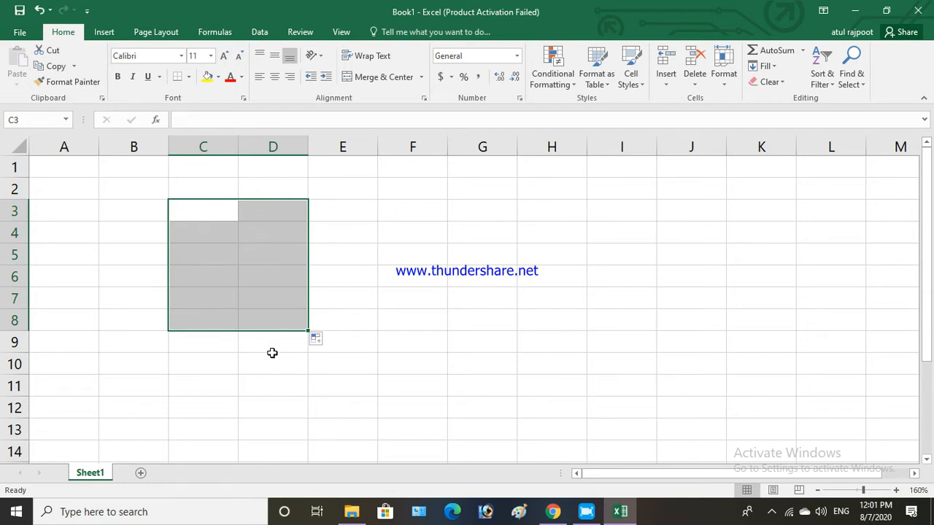
click(395, 319)
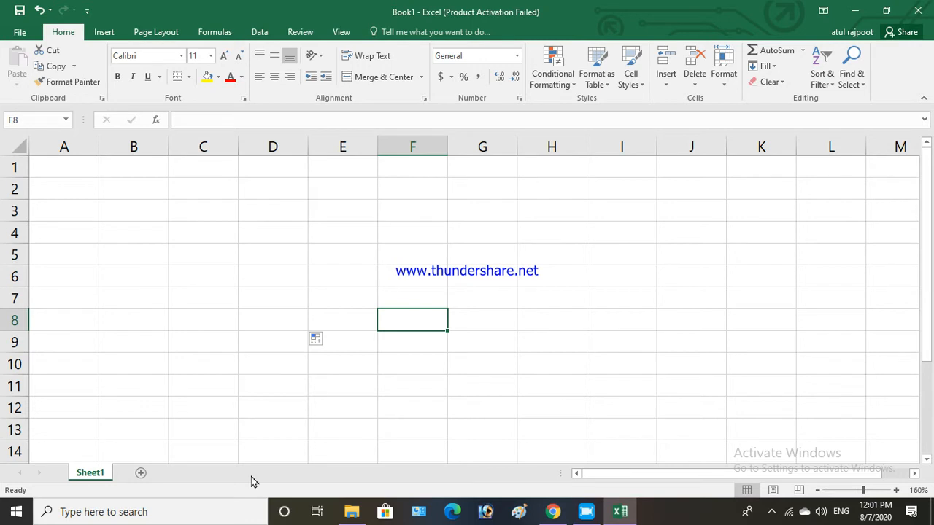
Step: Select the whole of column C, examine it down past row 100, and select column D
click(209, 146)
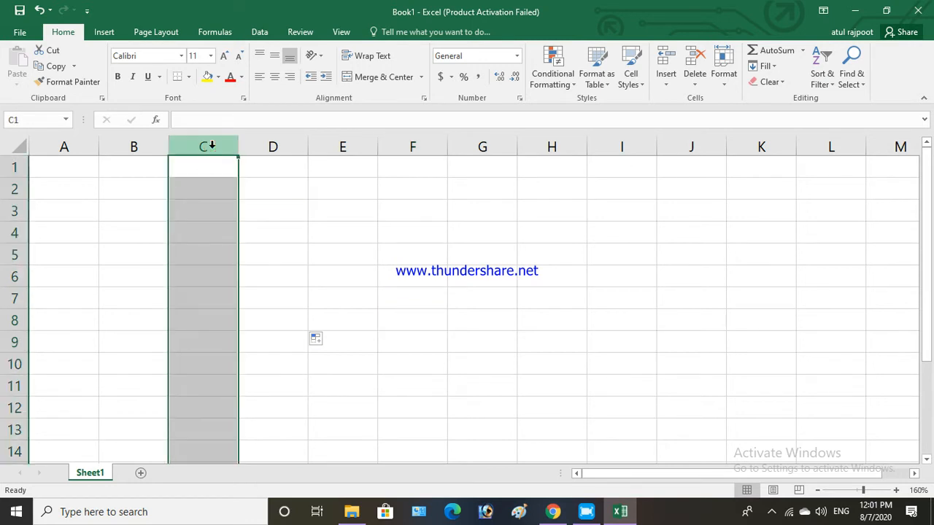
scroll(194, 377, down, 15)
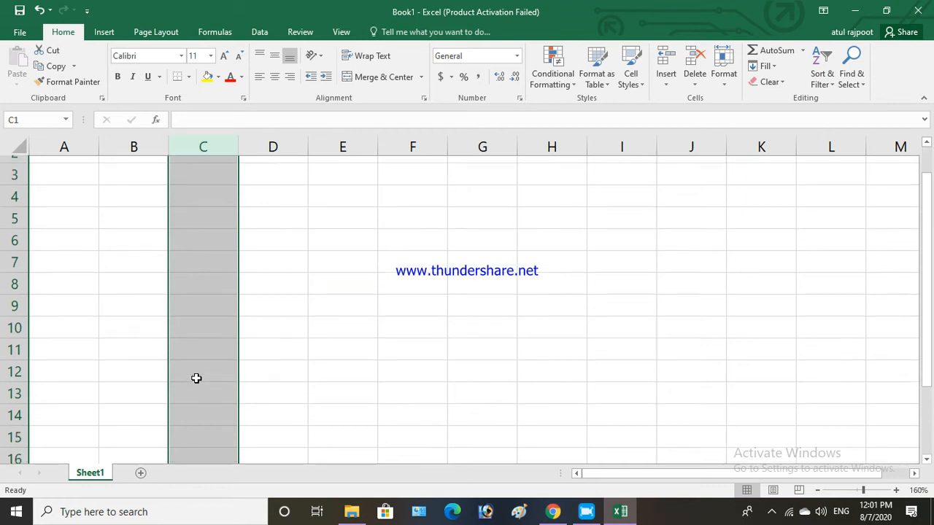
scroll(196, 375, down, 20)
scroll(196, 374, up, 20)
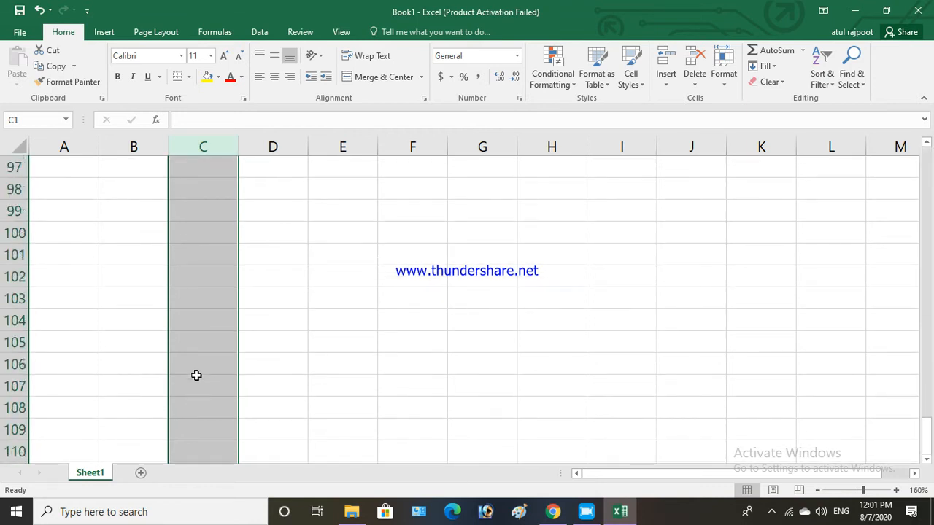
scroll(196, 375, up, 15)
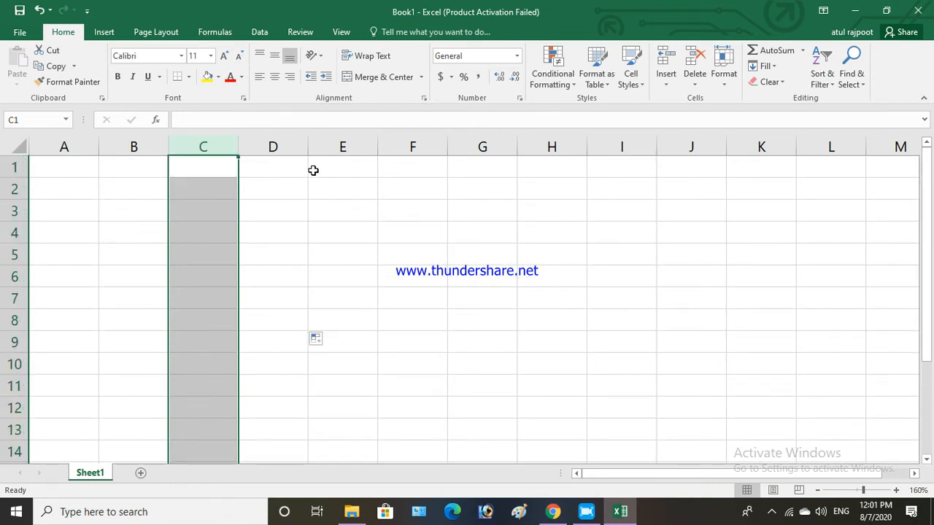
click(285, 146)
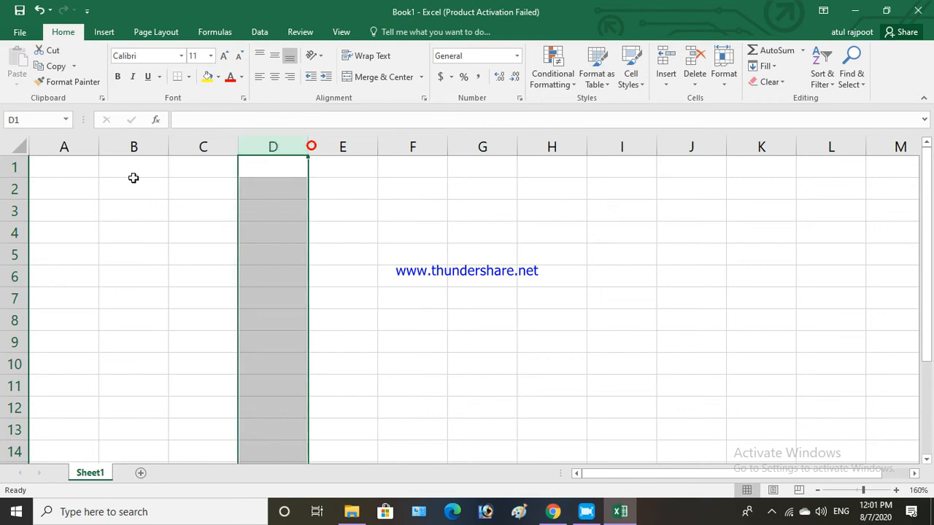
Step: Select rows 3, 4 and 5 one at a time and the entire worksheet, finishing with only cell A3 selected
click(13, 211)
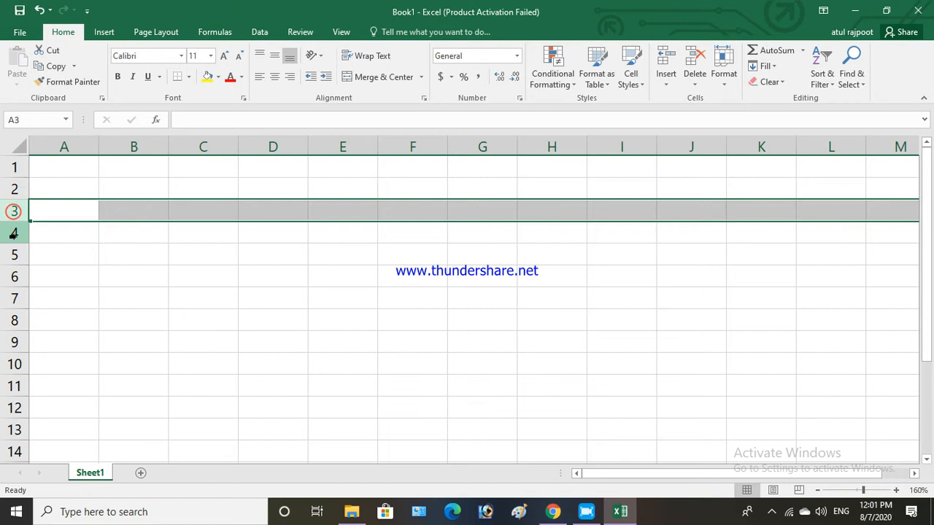
click(13, 234)
click(14, 255)
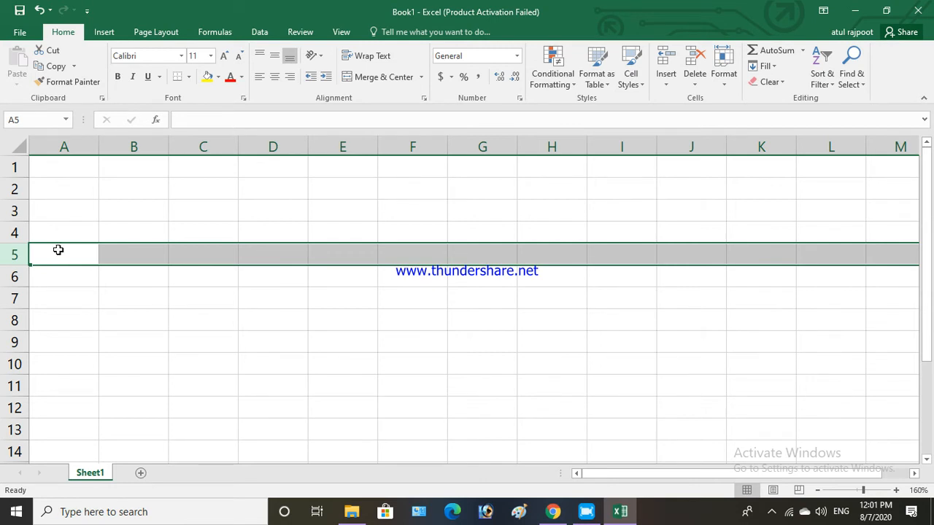
click(18, 144)
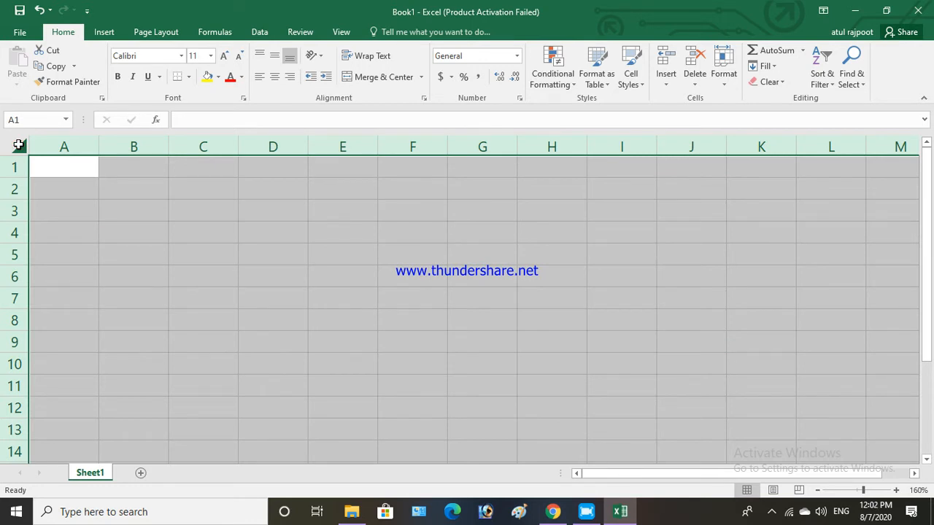
click(95, 202)
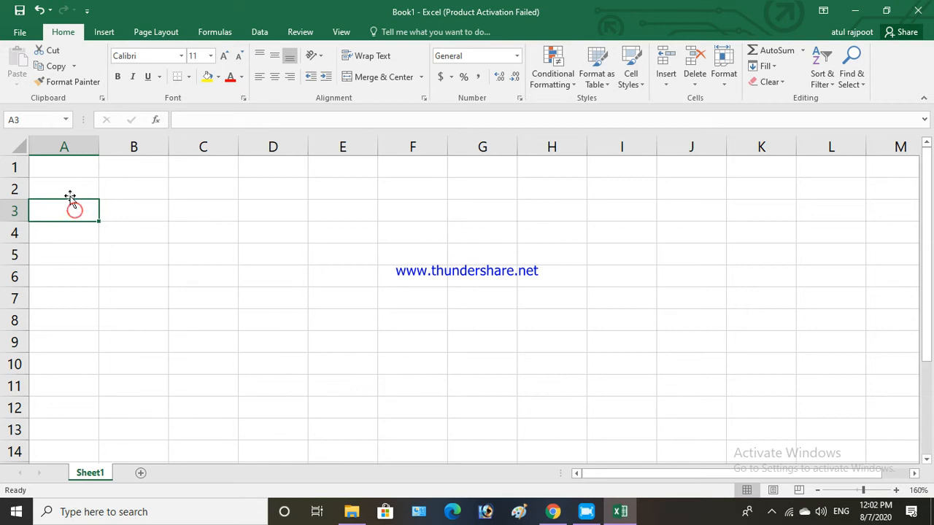
Step: Enter the heading "Students name" in cell A1
double_click(68, 171)
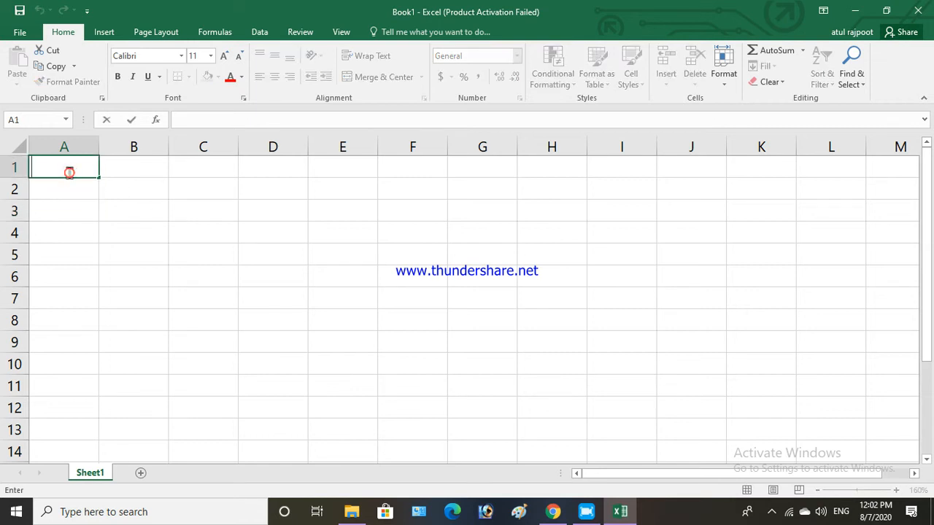
text(Students)
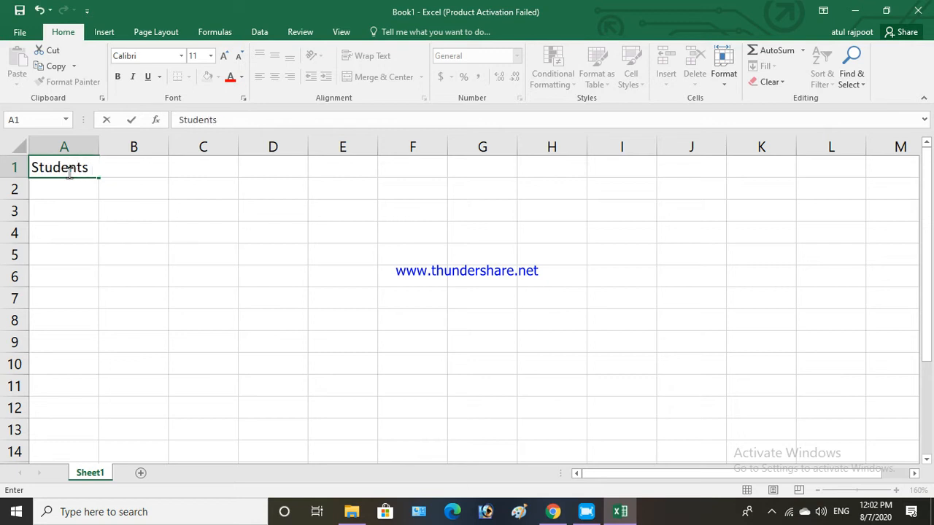
text( name)
click(109, 233)
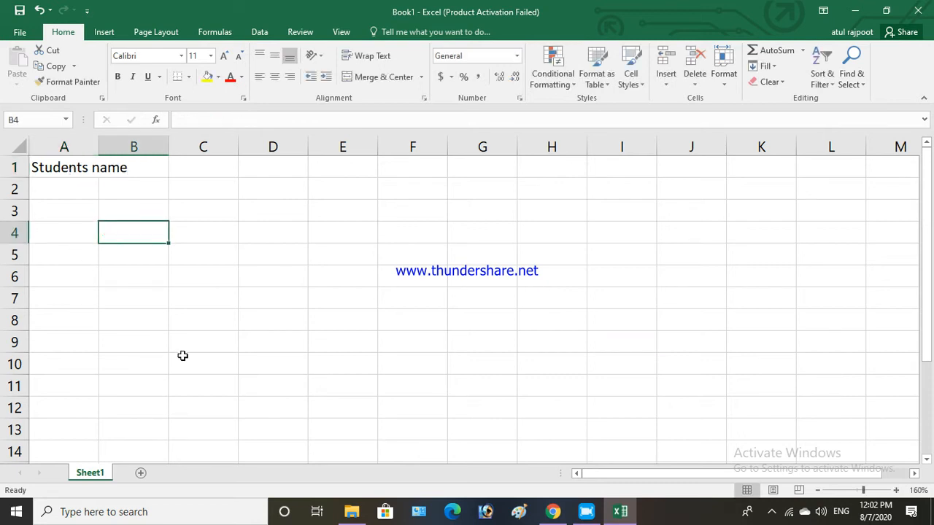
Step: Widen column A so the heading fits inside it with room to spare, and select cell A2
click(58, 148)
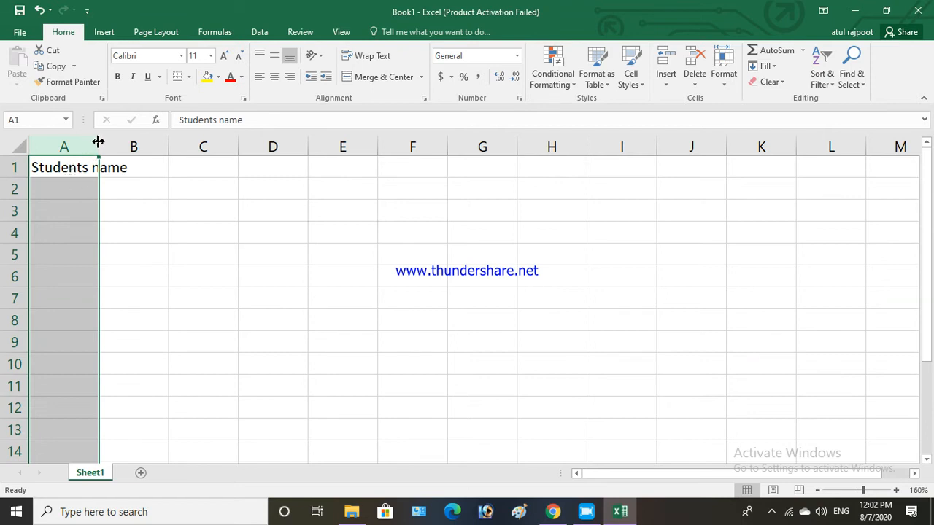
drag(99, 145, 198, 144)
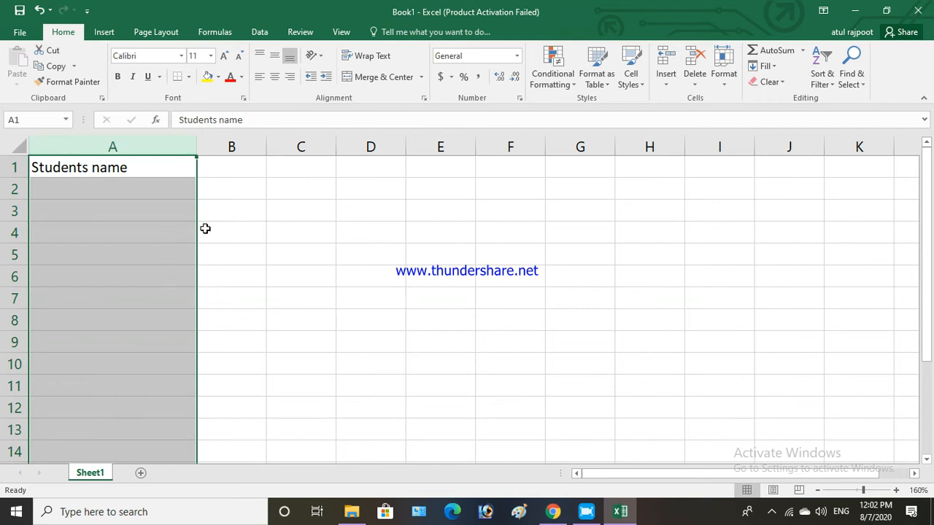
click(137, 186)
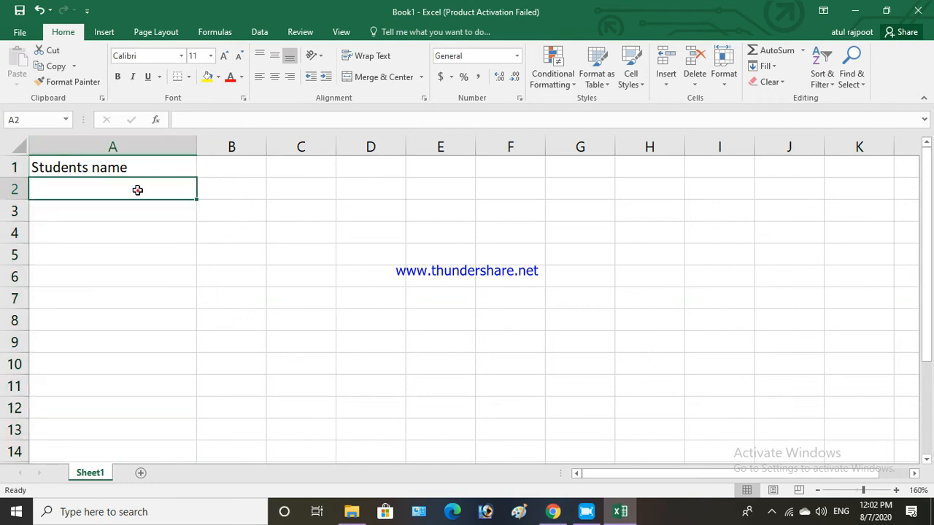
Step: Make the "Students name" heading in cell A1 bold
click(122, 168)
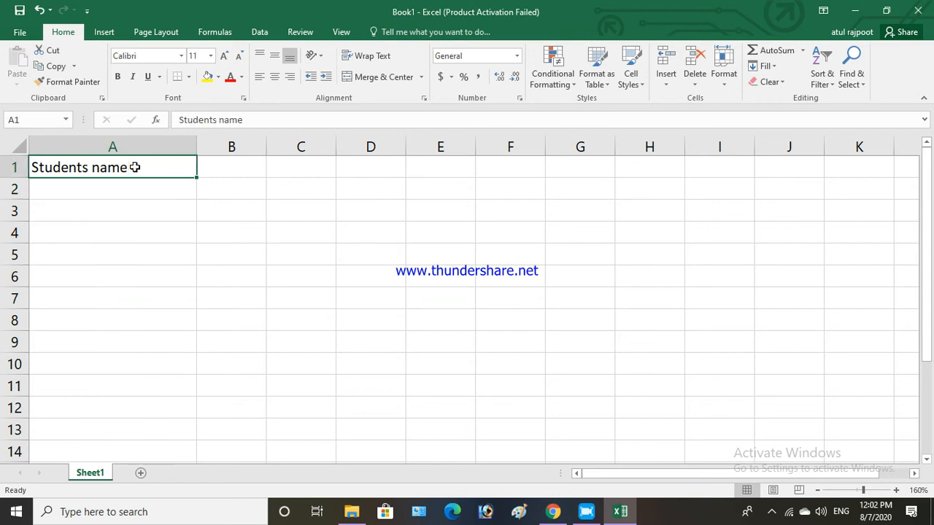
double_click(96, 167)
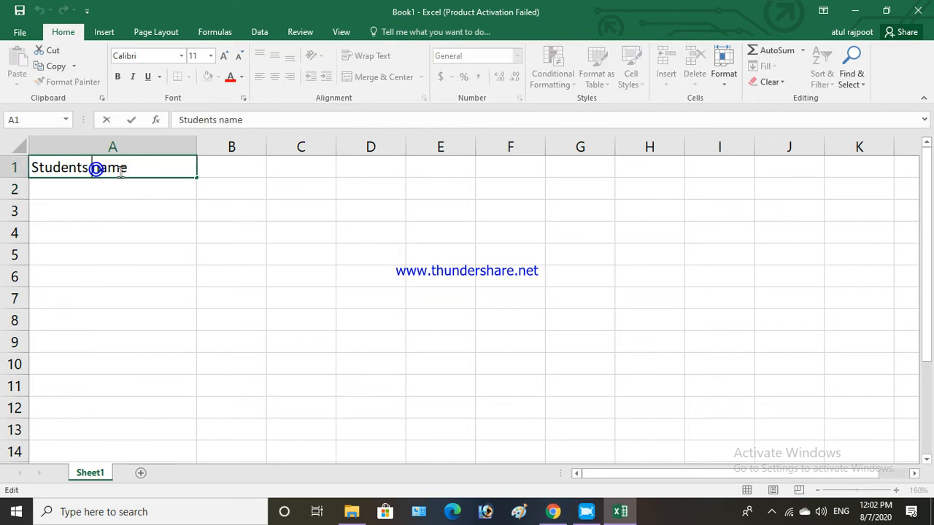
drag(144, 167, 28, 167)
click(118, 77)
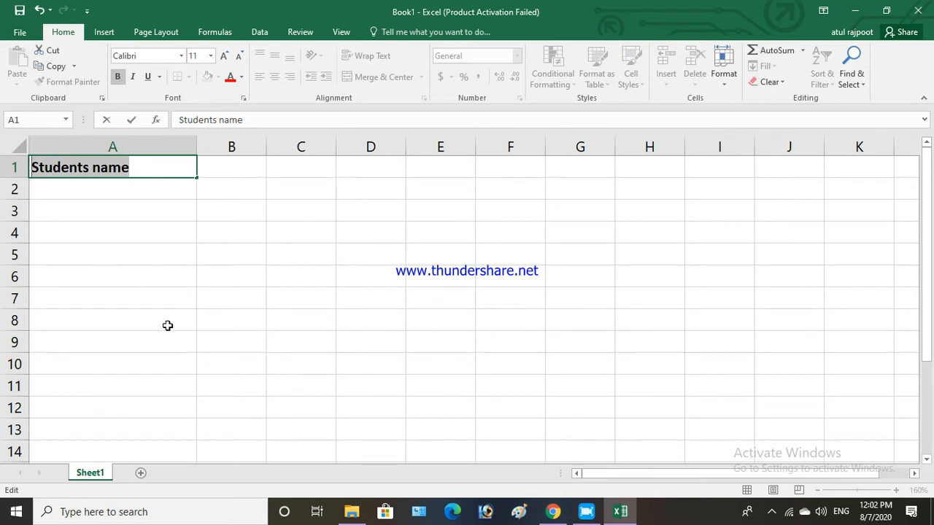
click(375, 269)
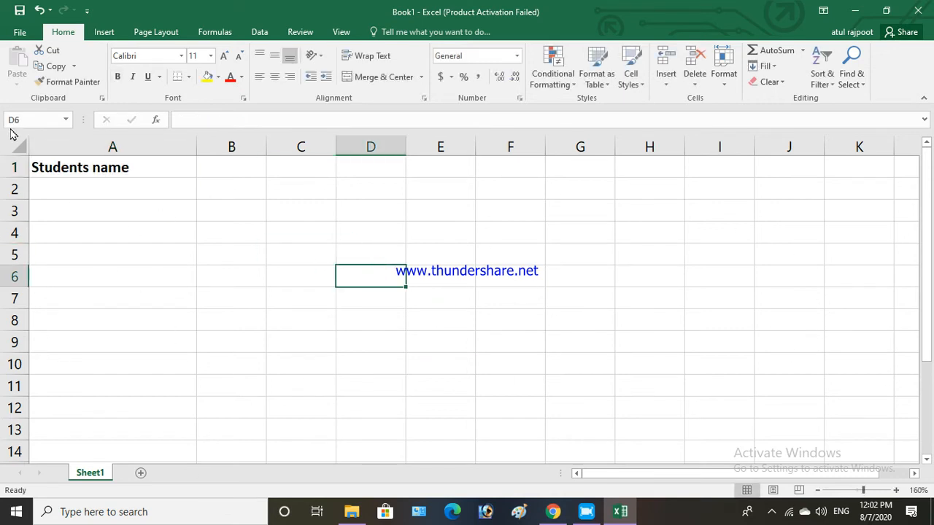
Step: Enter three students' first names in cells A2 to A4, one per cell below the heading
click(129, 206)
click(127, 191)
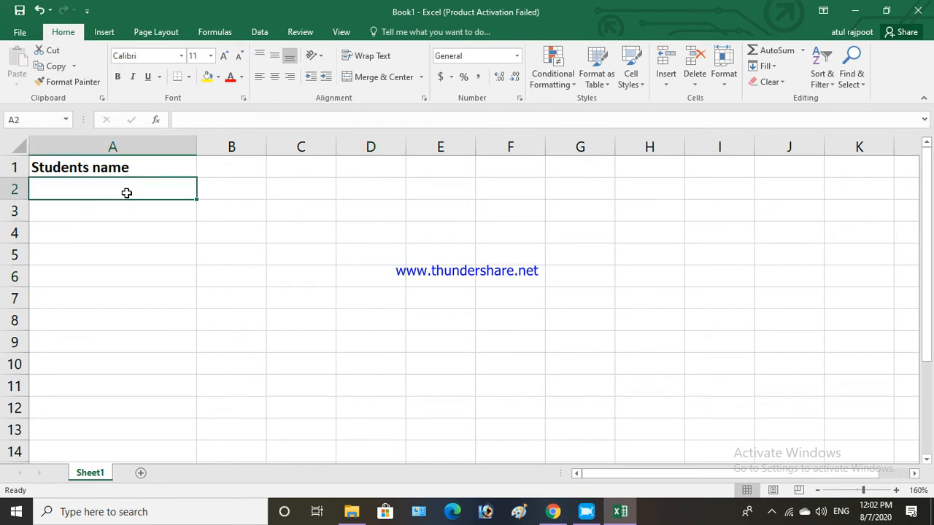
text(Atu)
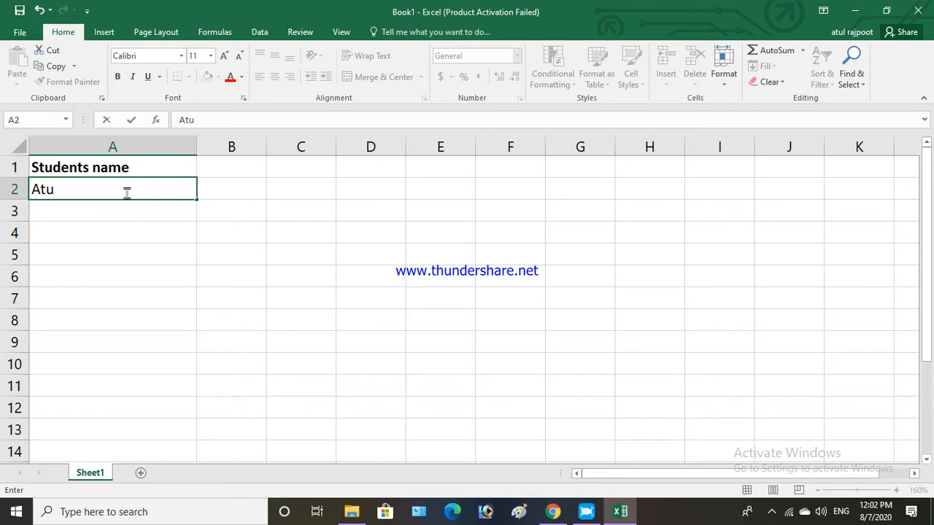
text(l)
click(78, 216)
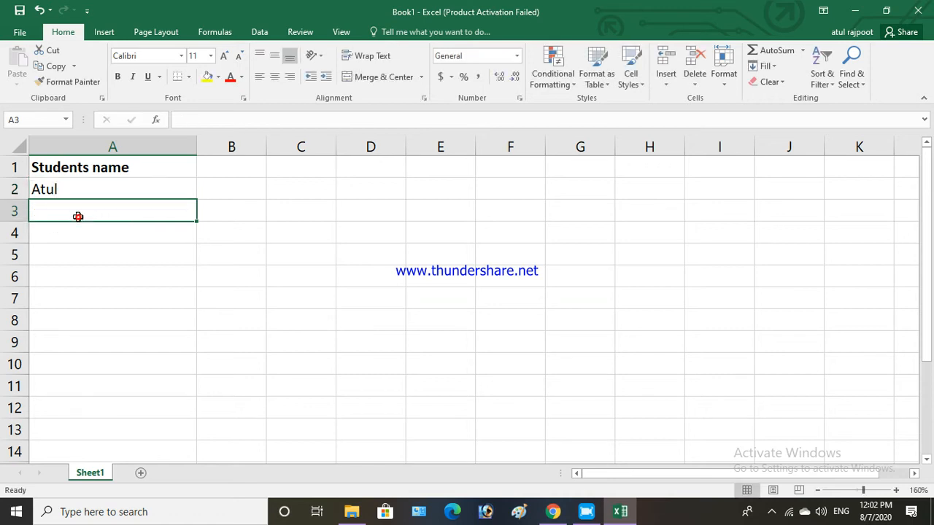
text(aja)
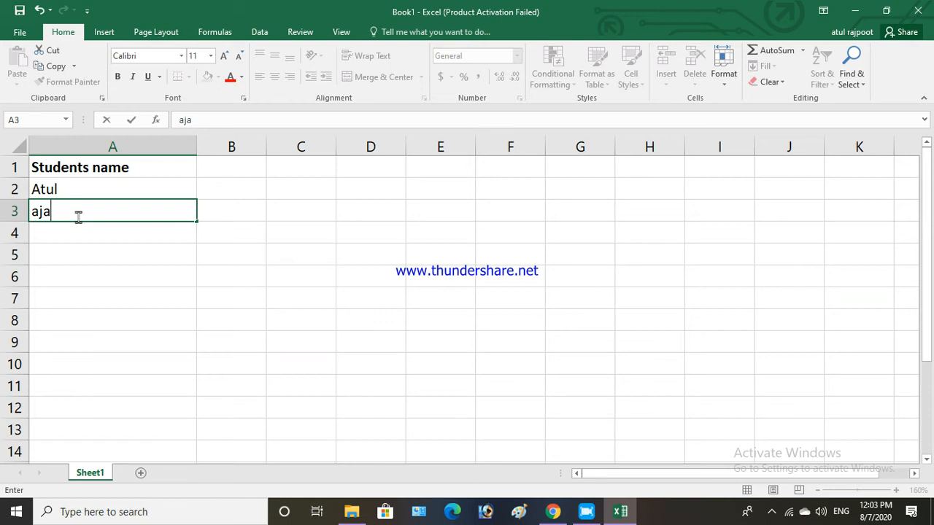
text(y)
click(77, 231)
click(34, 211)
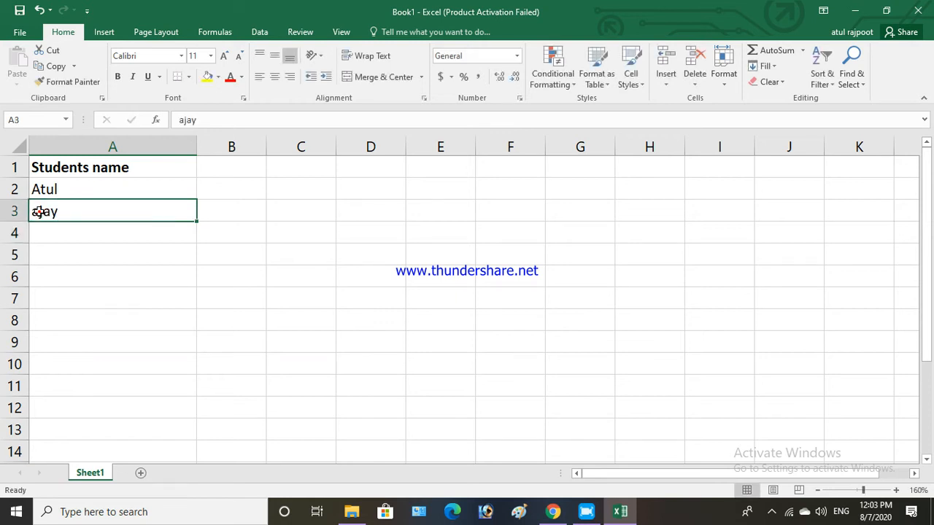
click(64, 234)
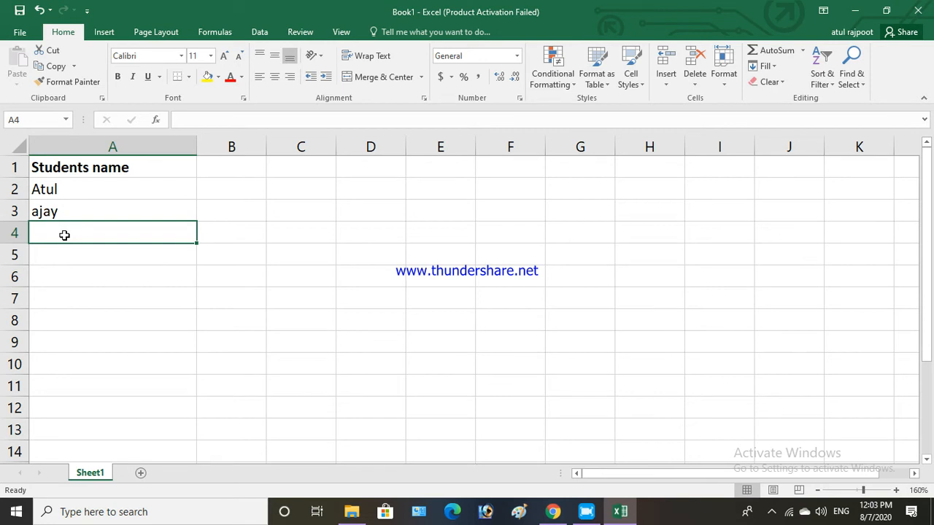
text(vivek)
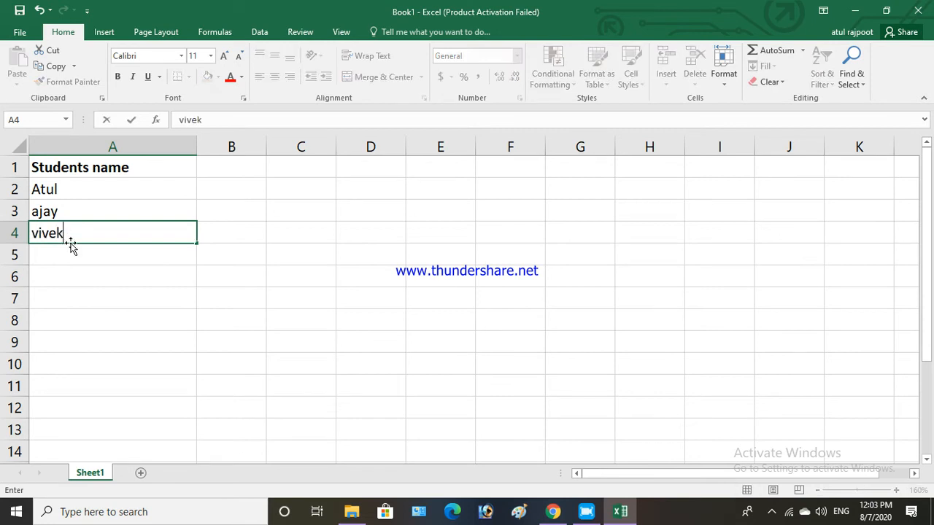
click(76, 254)
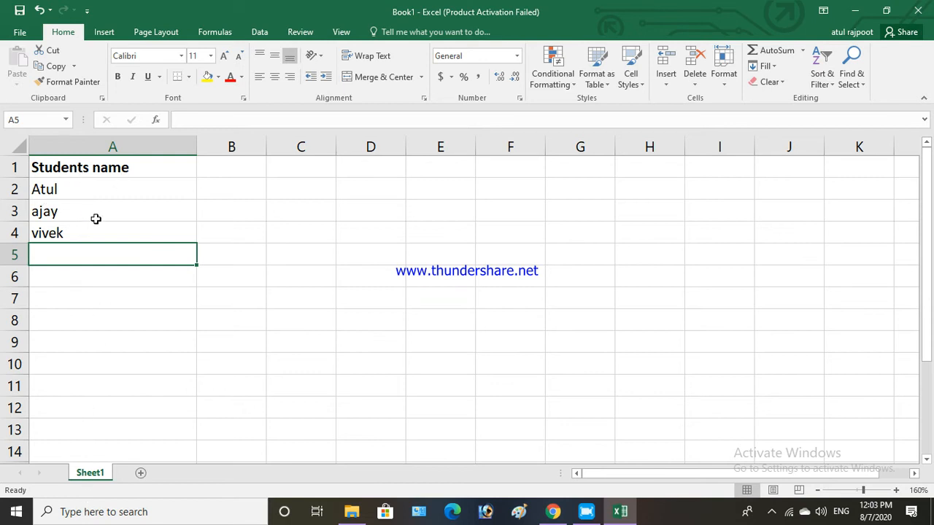
Step: Centre the contents of the whole of column A horizontally and check the column down past row 120
click(120, 145)
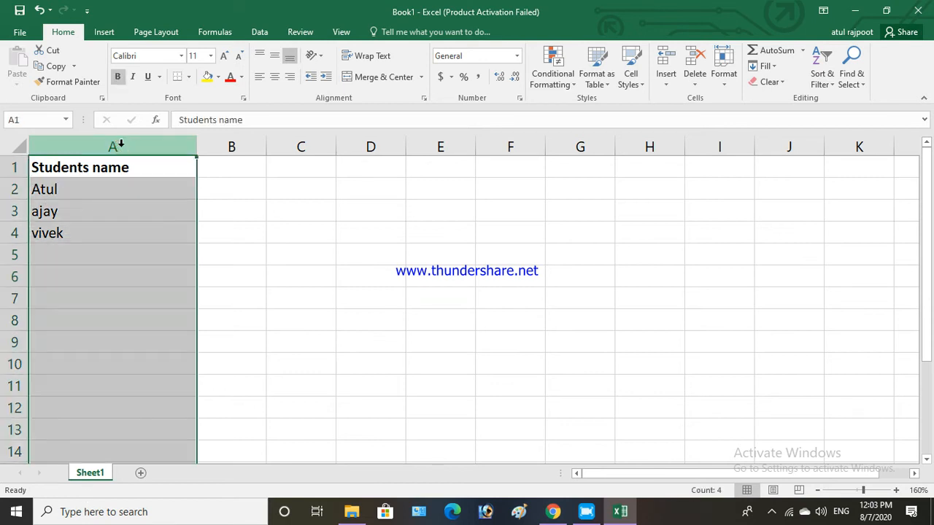
click(275, 78)
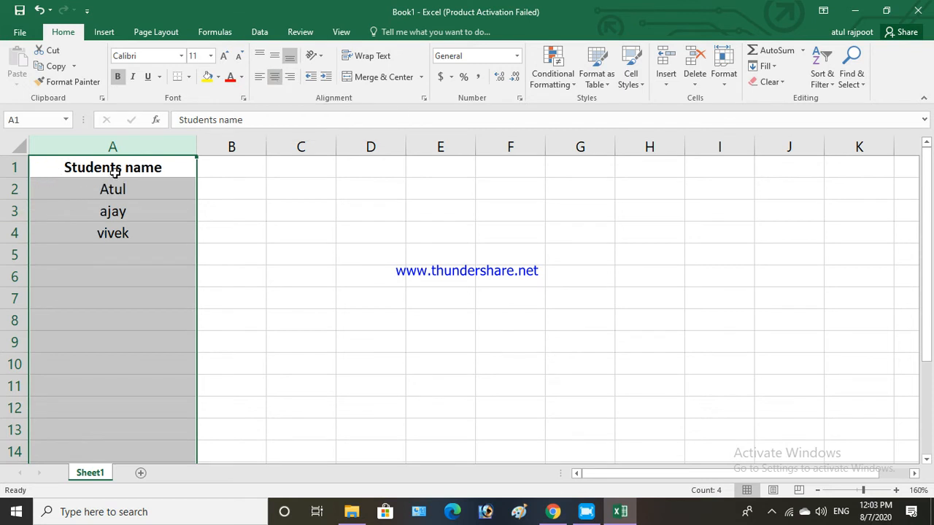
scroll(93, 365, down, 20)
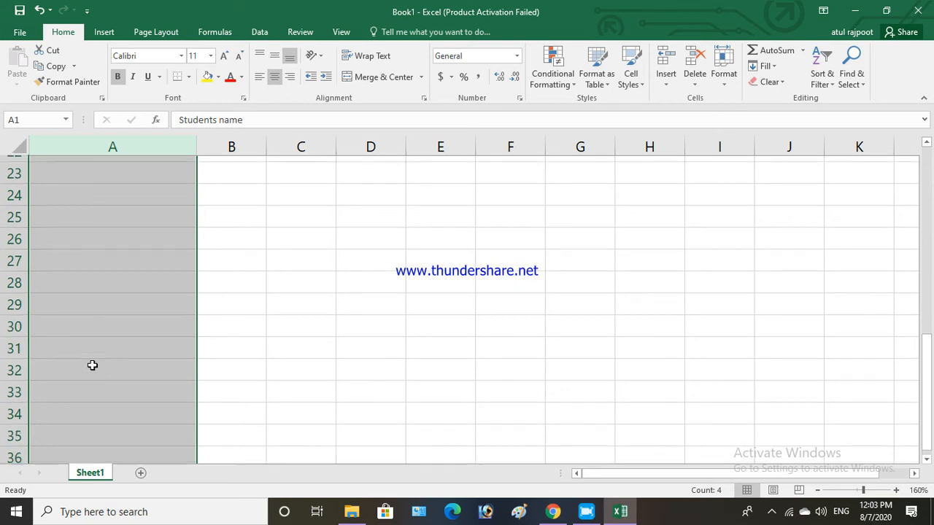
scroll(92, 365, down, 17)
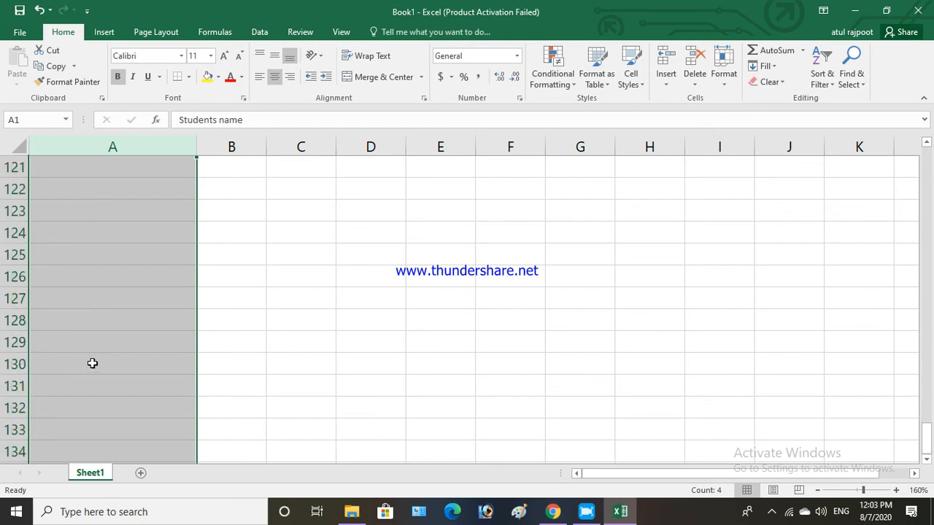
scroll(93, 363, up, 20)
scroll(93, 360, up, 19)
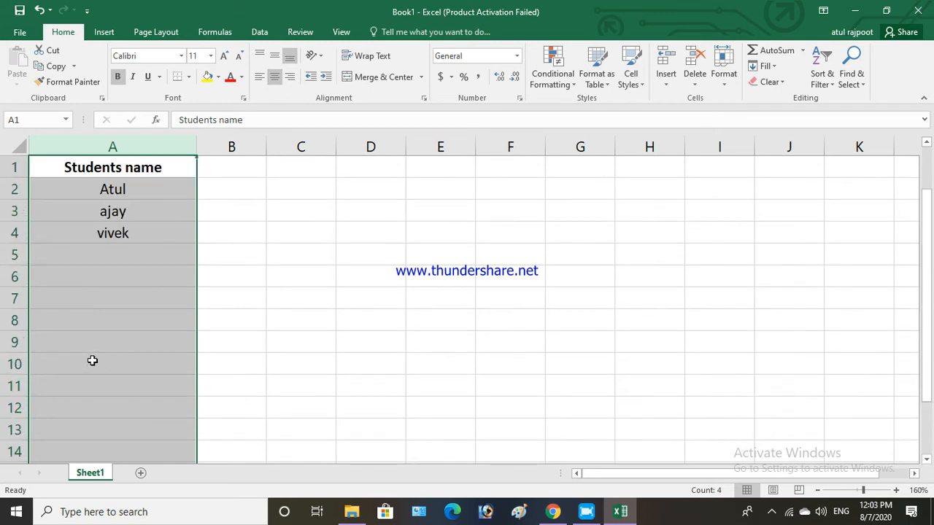
click(153, 203)
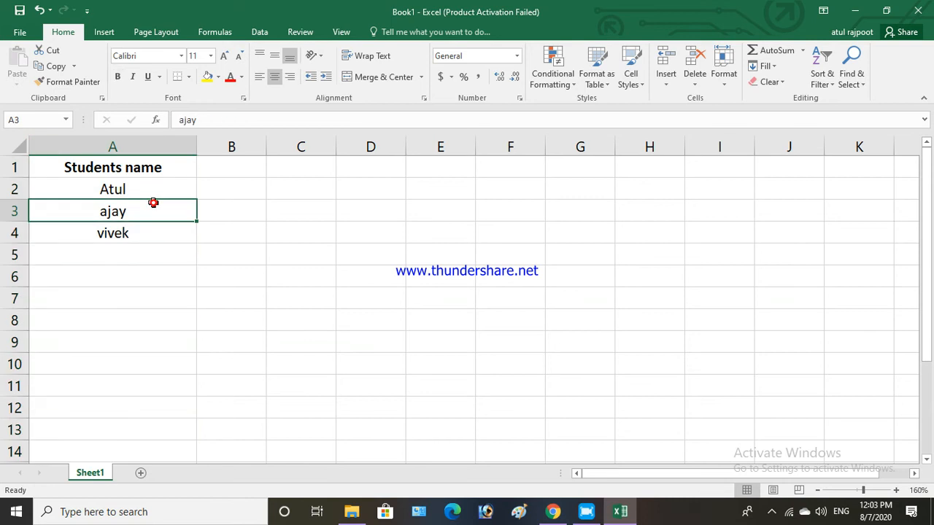
Step: Enter the heading "Marks" in cell B1 and make it bold
click(212, 167)
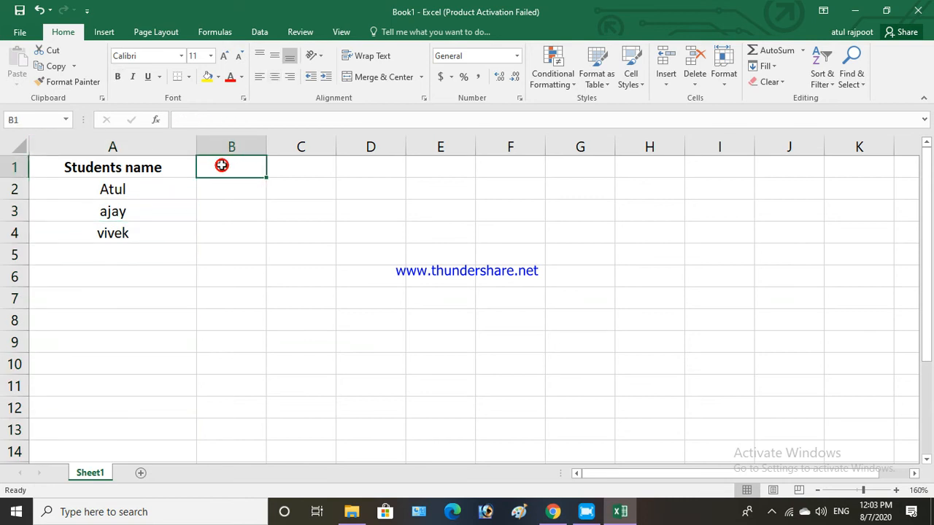
double_click(239, 166)
text(Mar)
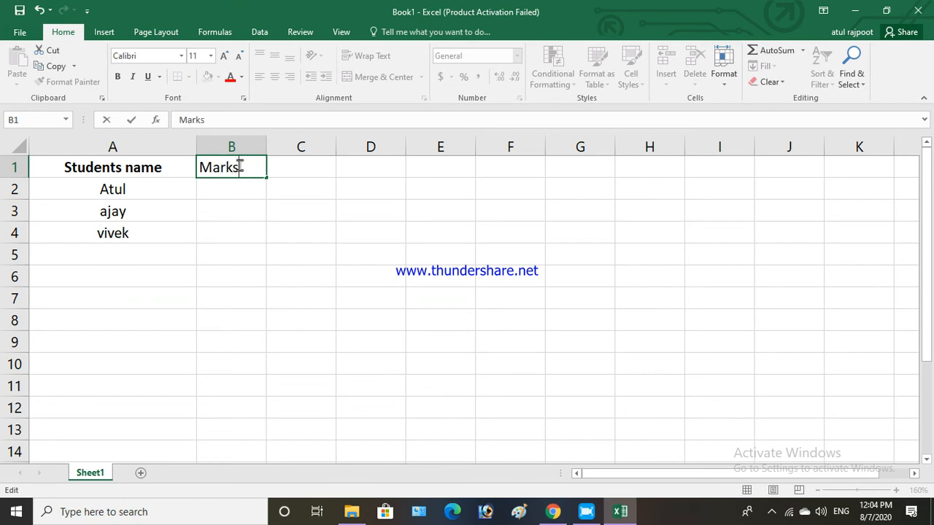
text(ks)
drag(244, 166, 192, 175)
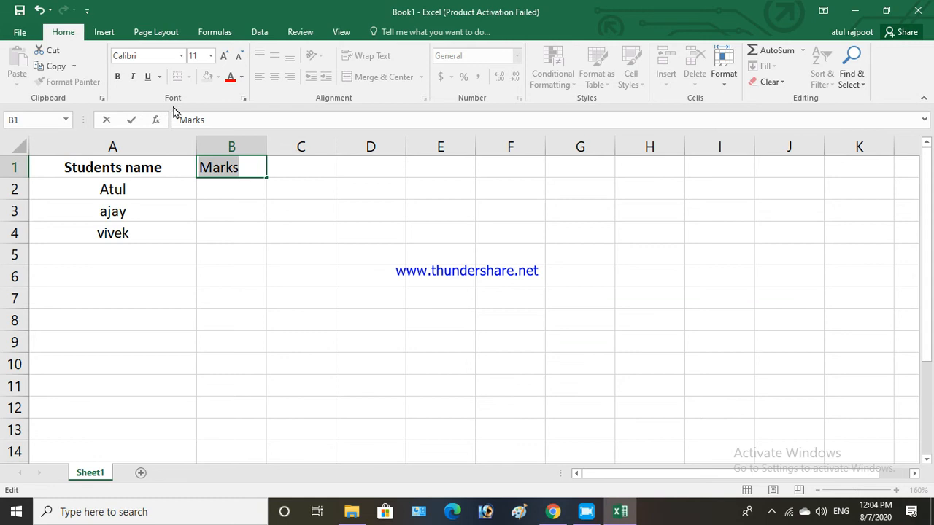
click(117, 76)
click(246, 172)
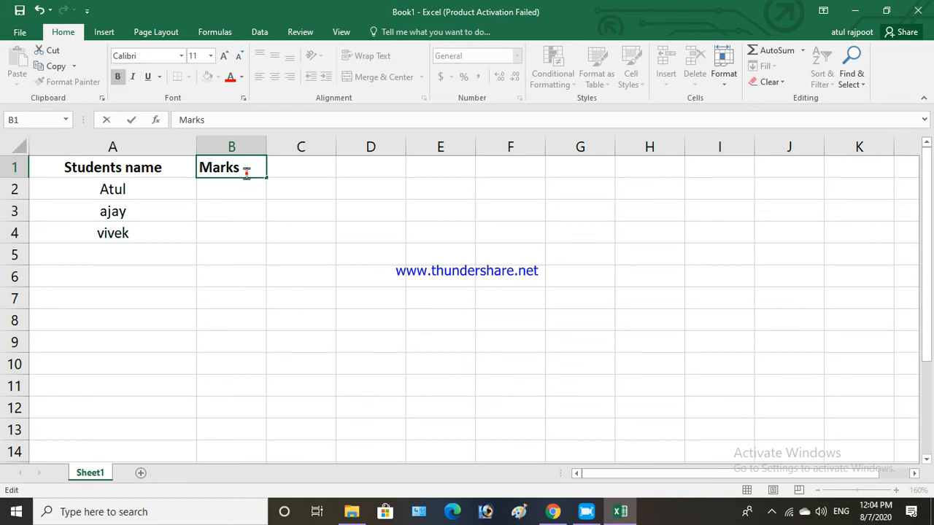
Step: Enter the marks 89 in cell B2 and 68 in cell B3
click(227, 194)
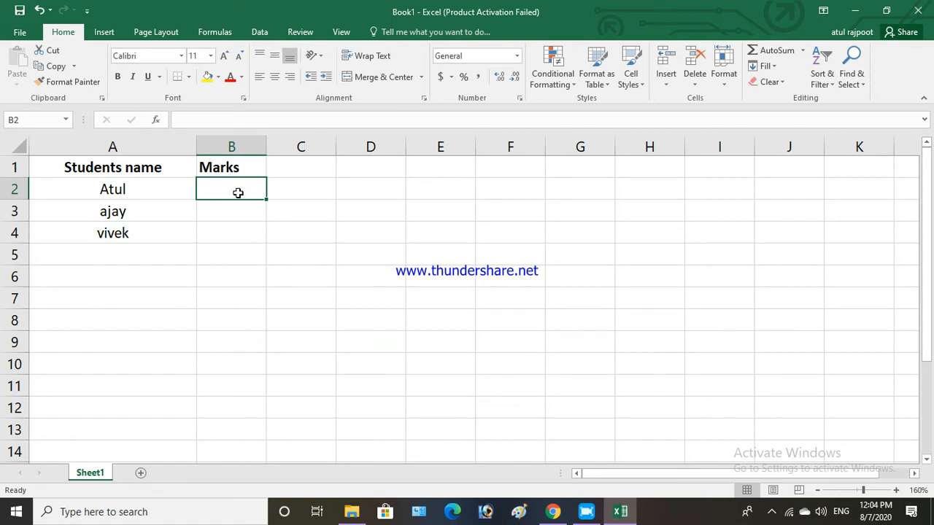
text(8)
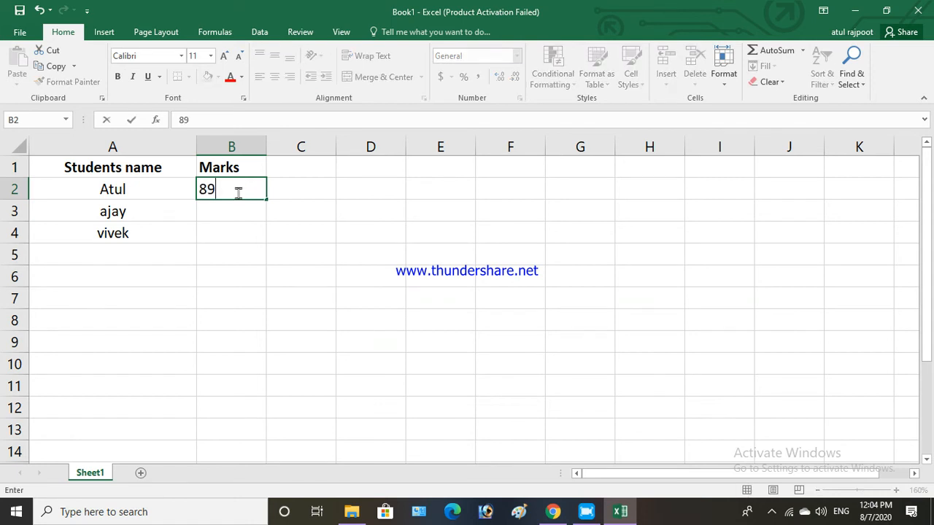
text(9)
click(235, 211)
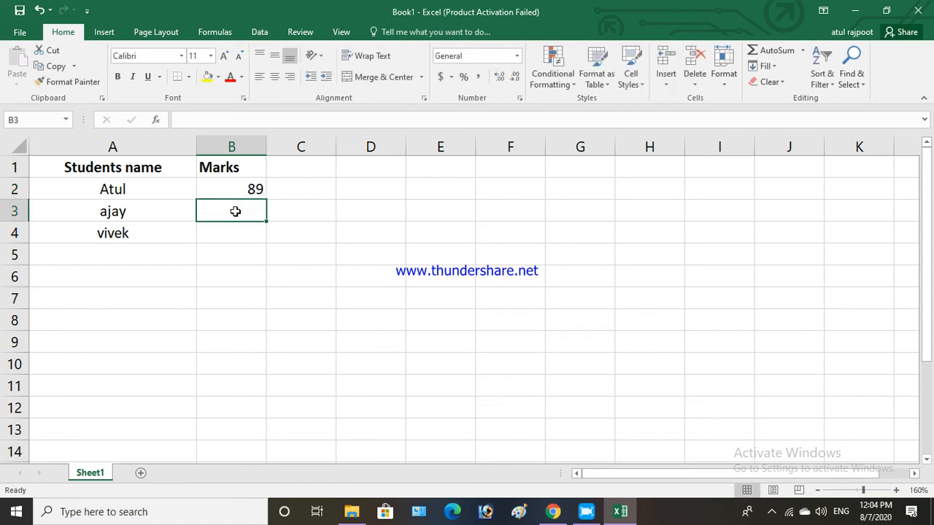
text(68)
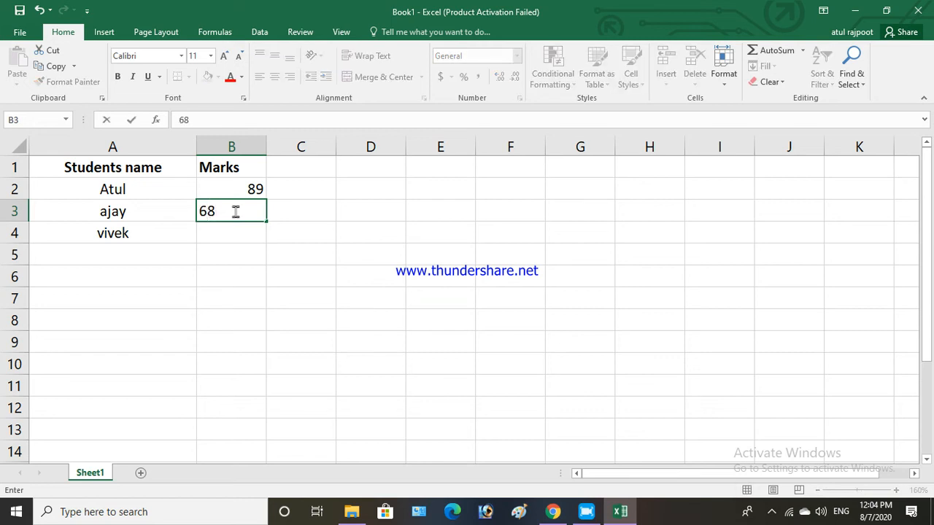
click(236, 226)
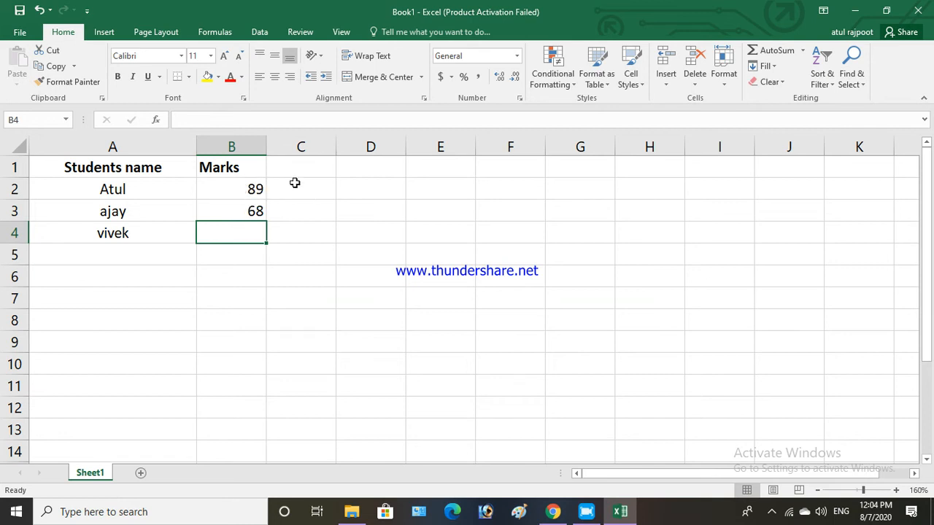
Step: Centre the contents of the whole of column B horizontally
click(241, 148)
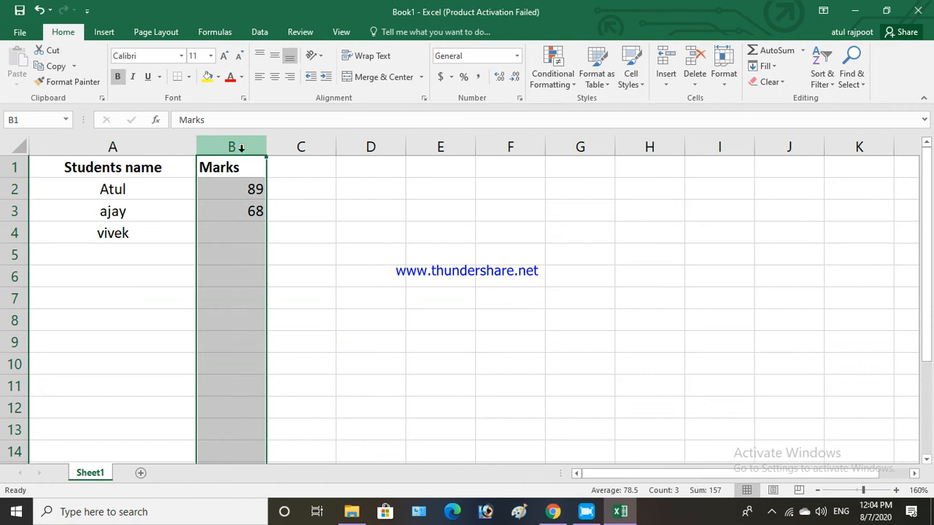
click(275, 77)
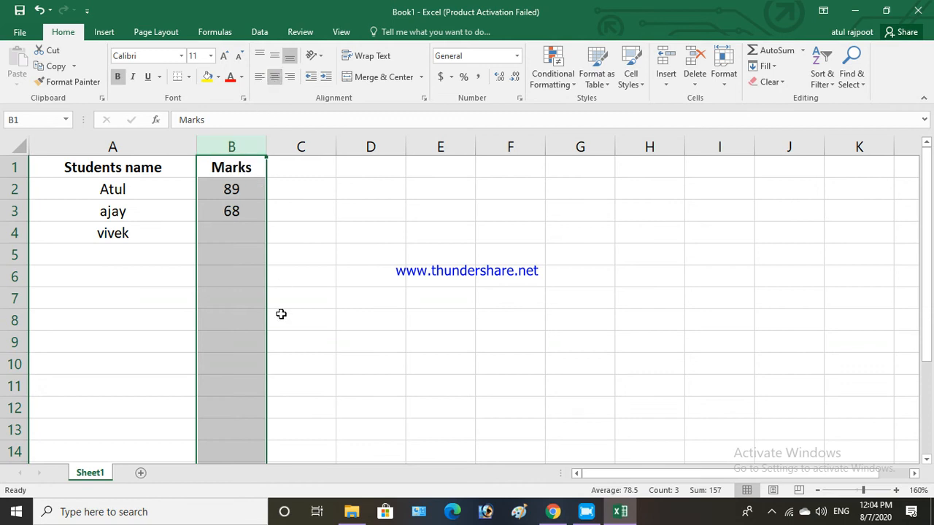
click(236, 316)
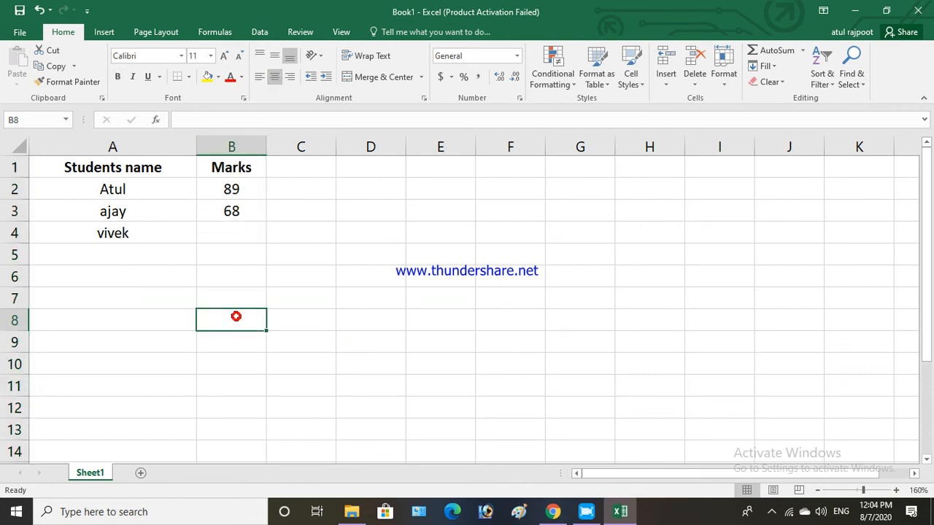
Step: Enter the mark 35 for the third student in cell B4
click(236, 231)
text(35)
click(238, 260)
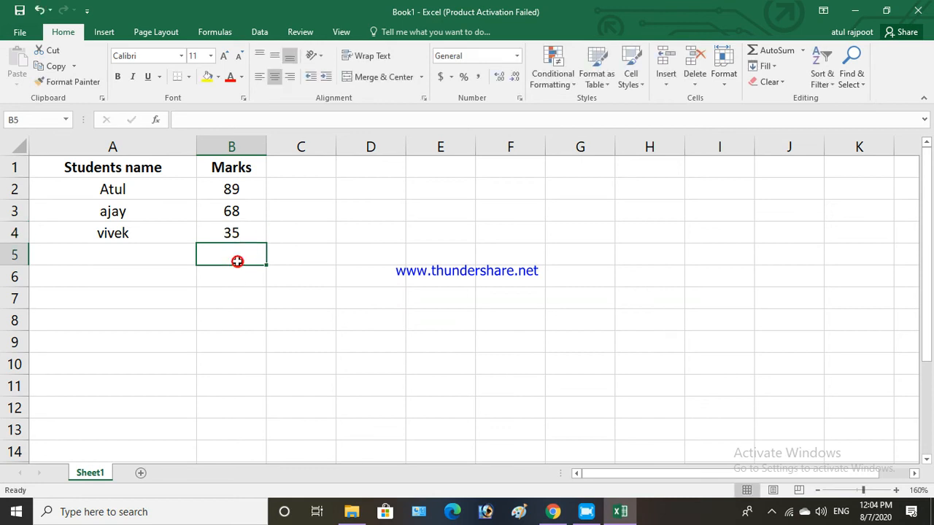
Step: Fill the whole of column A with the gold theme colour
click(134, 149)
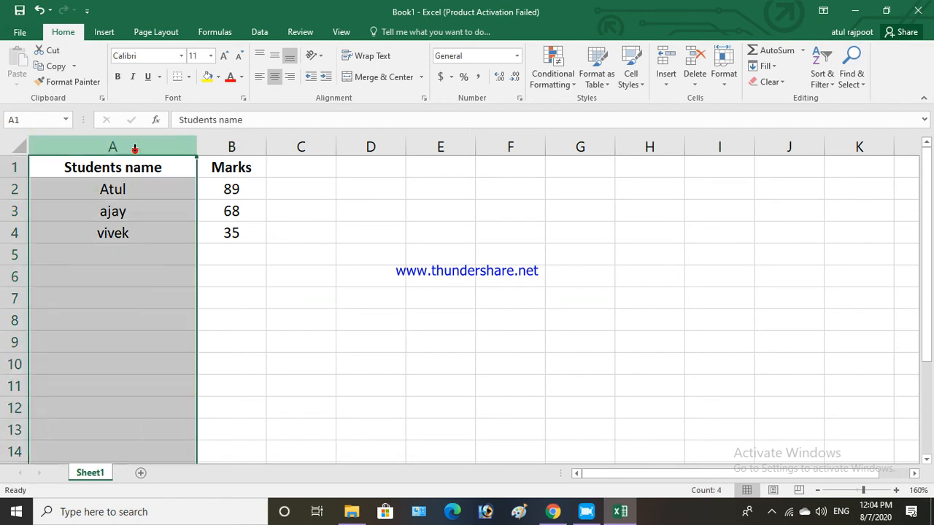
click(219, 78)
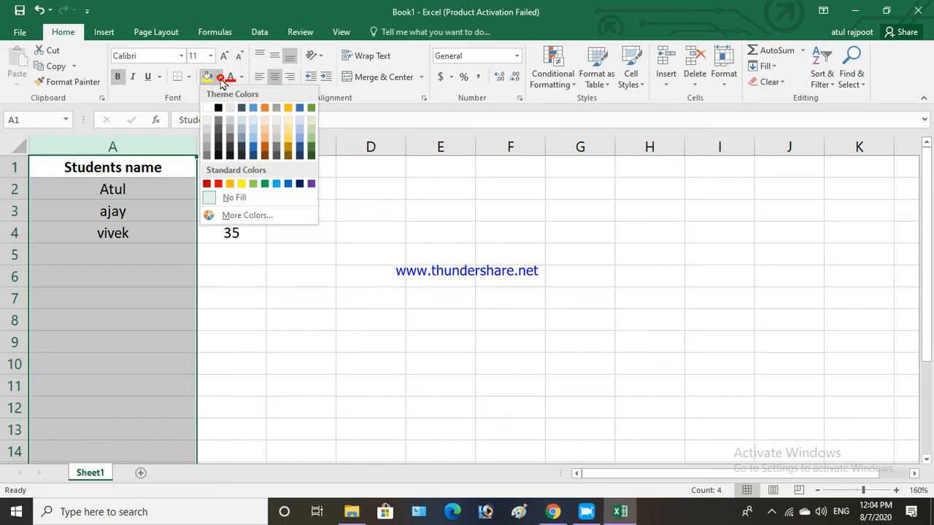
click(288, 110)
click(248, 253)
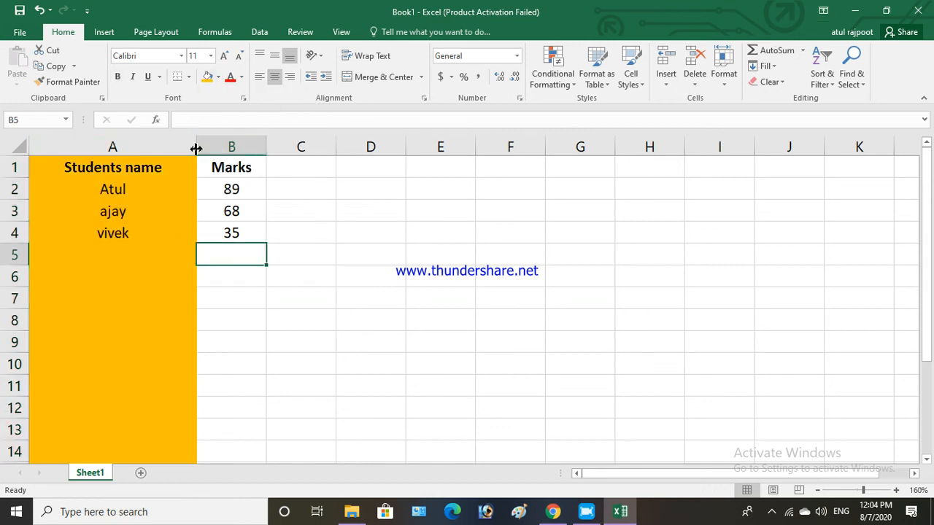
Step: Set the font colour of the whole of column B to a blue theme colour
click(233, 147)
click(241, 78)
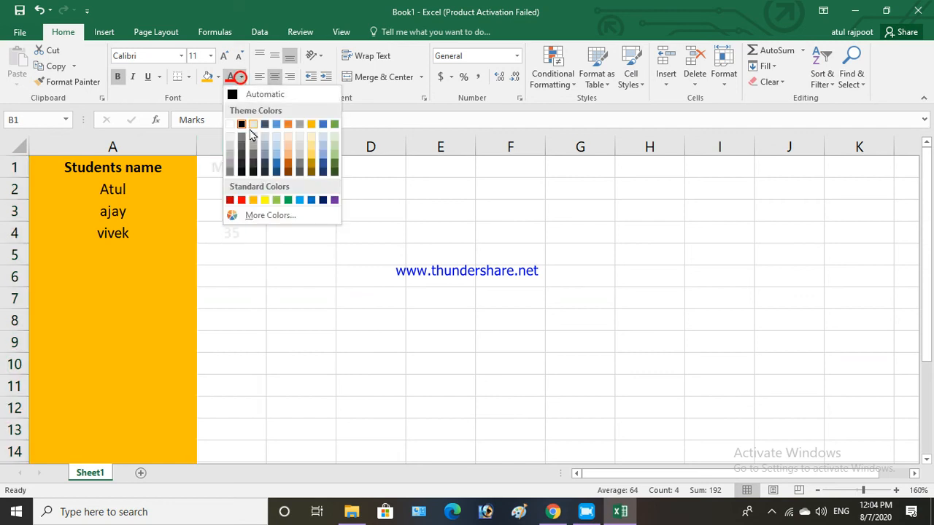
click(322, 124)
click(308, 231)
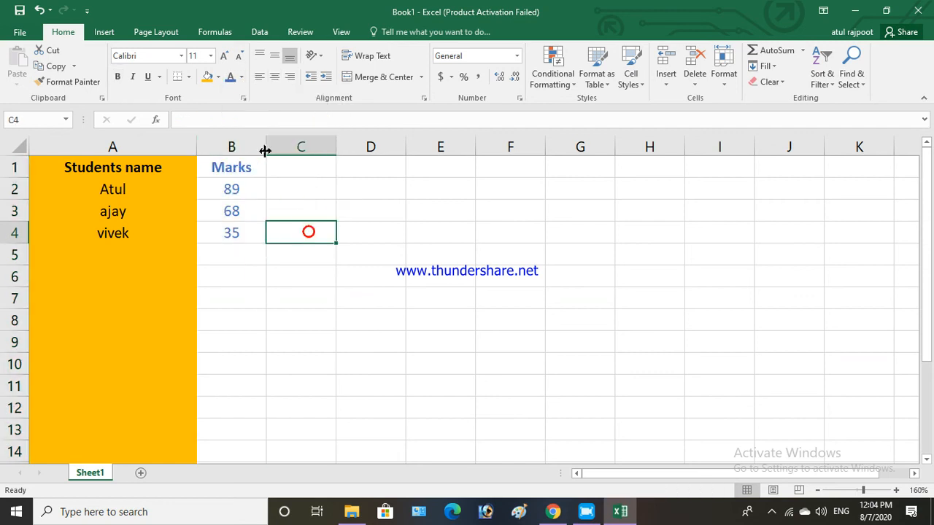
Step: Fill cell C4 with a dark blue-grey and the whole of column B with a dark grey theme colour
click(217, 76)
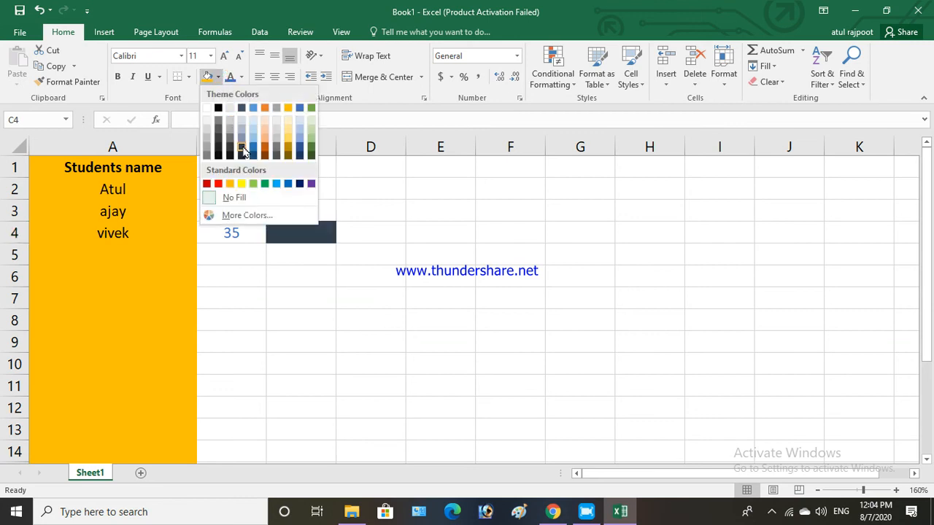
click(243, 151)
click(246, 152)
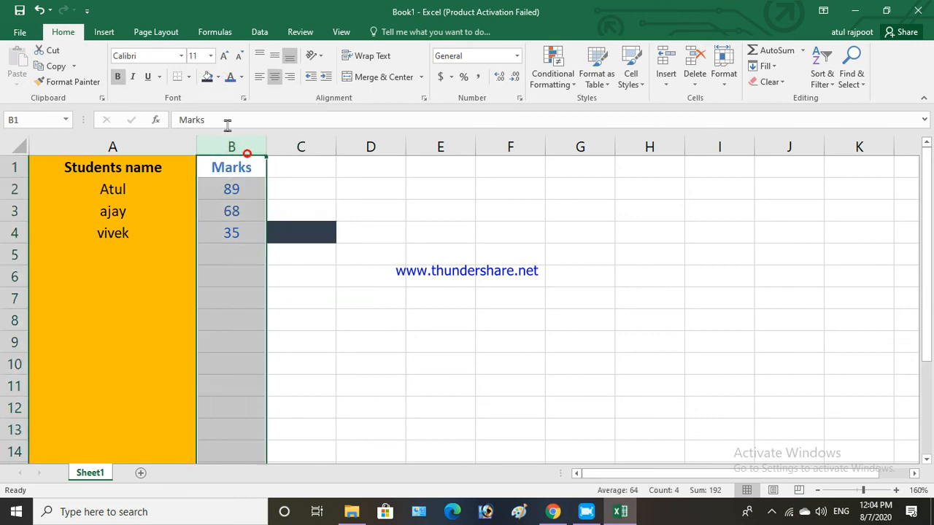
click(218, 77)
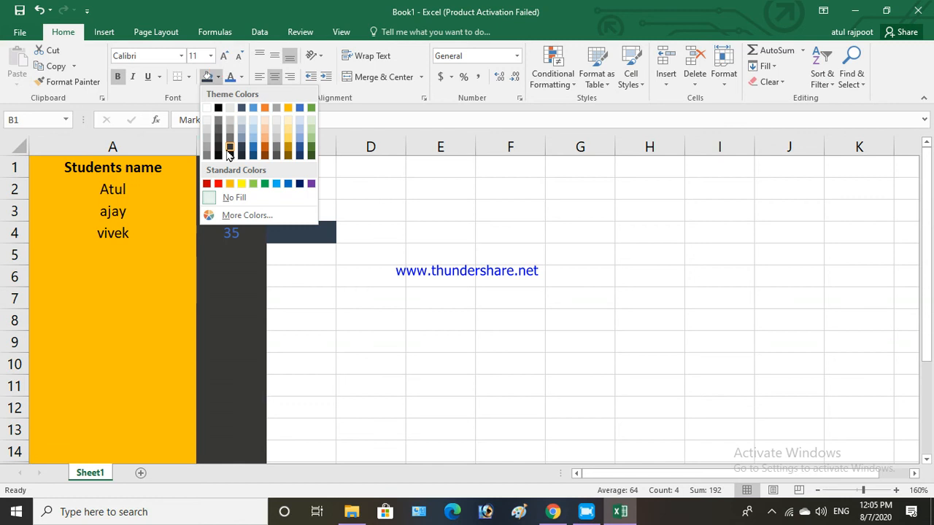
click(228, 151)
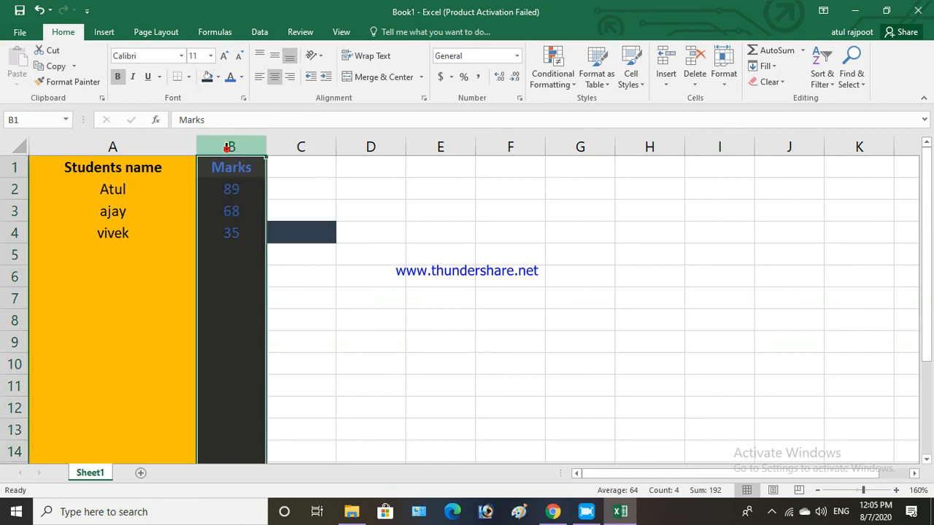
Step: Fill the whole of column B with the lighter blue theme colour
click(217, 76)
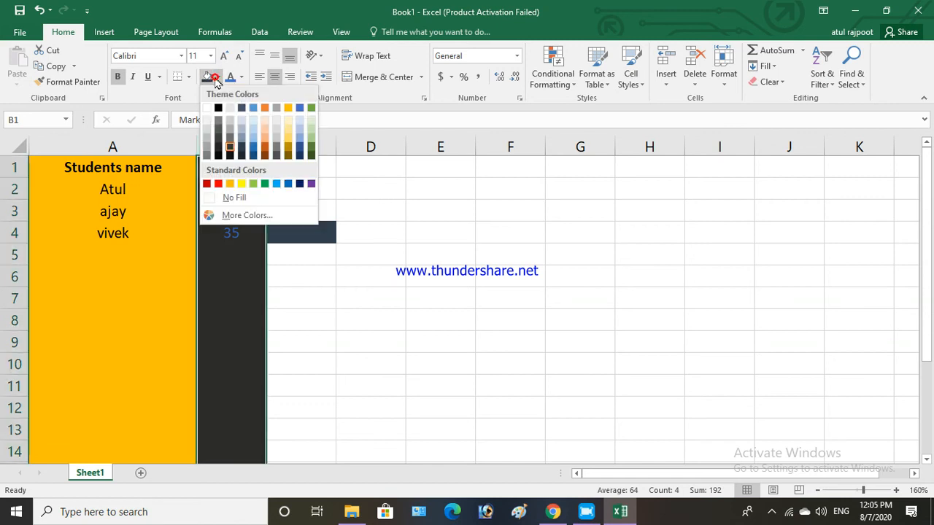
click(255, 109)
click(287, 177)
Step: Delete column C from the worksheet and check the coloured columns further down the sheet
click(300, 146)
right_click(300, 151)
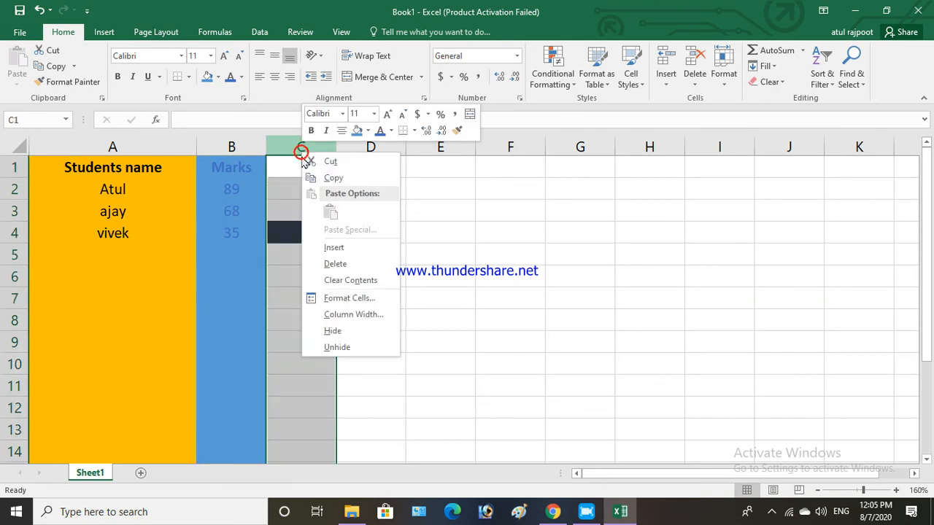
click(334, 263)
click(396, 232)
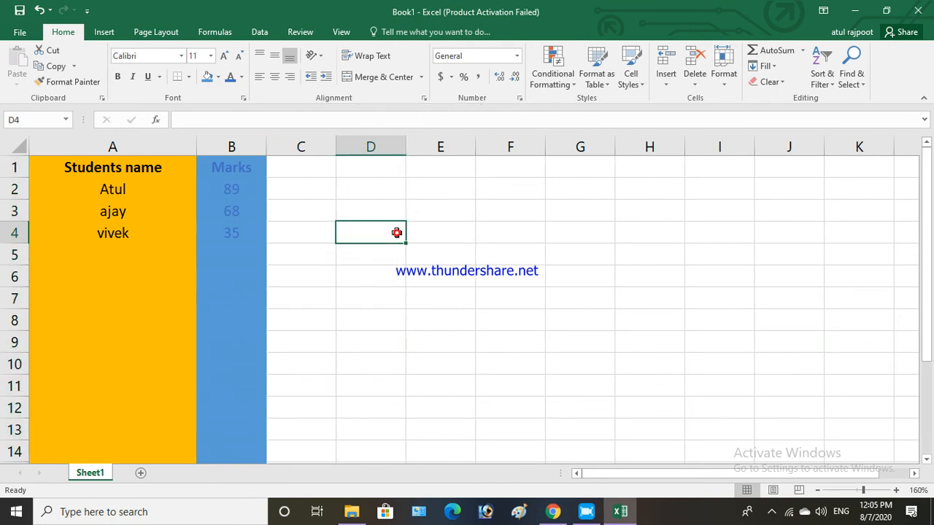
scroll(81, 275, down, 20)
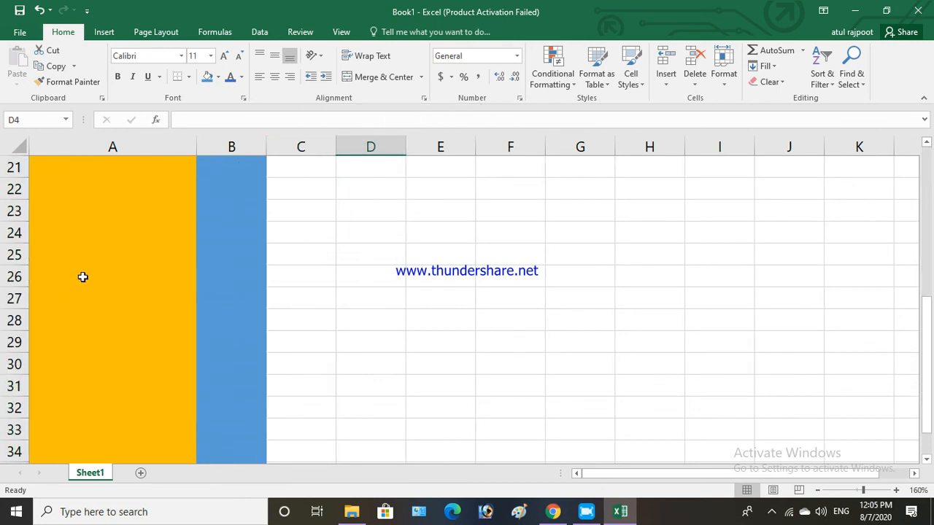
scroll(87, 254, up, 16)
scroll(87, 254, up, 13)
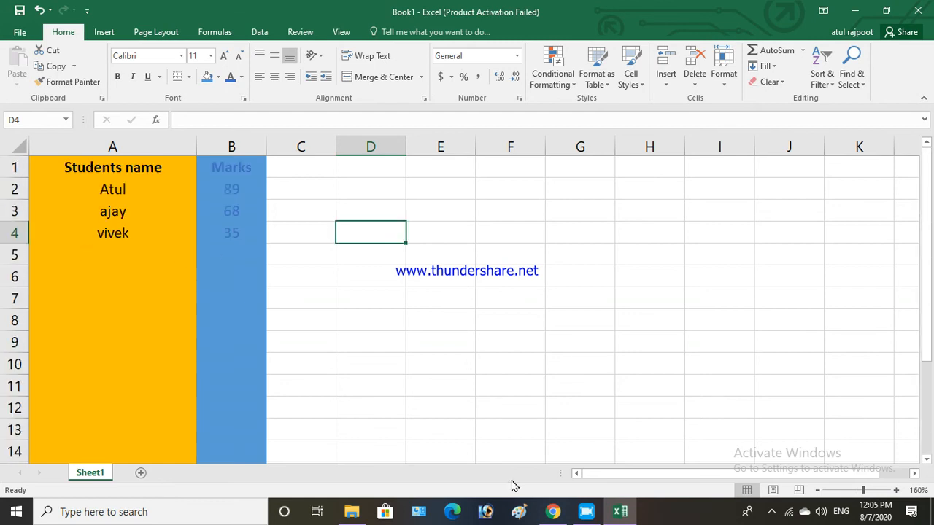
Step: Find and open Microsoft Excel 2010, dismiss the activation wizard and maximise the new workbook's window
click(150, 512)
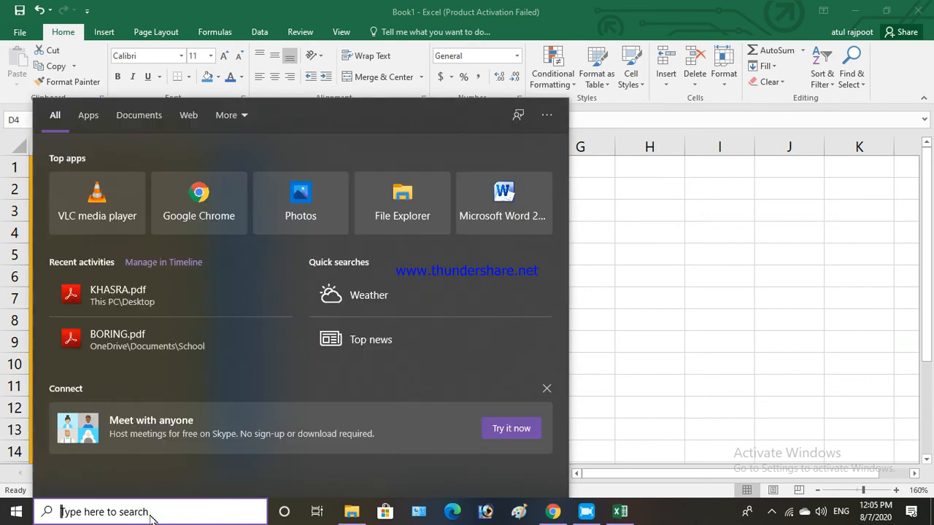
text(excel)
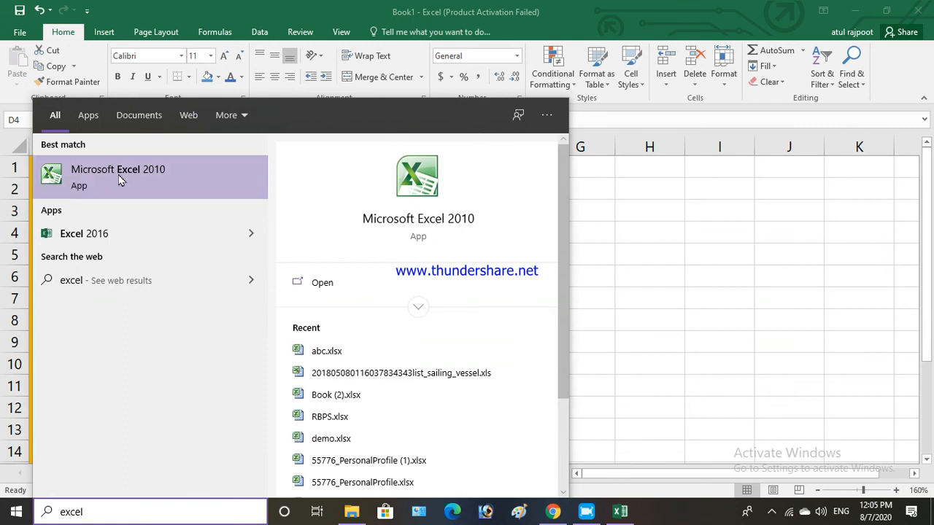
click(120, 180)
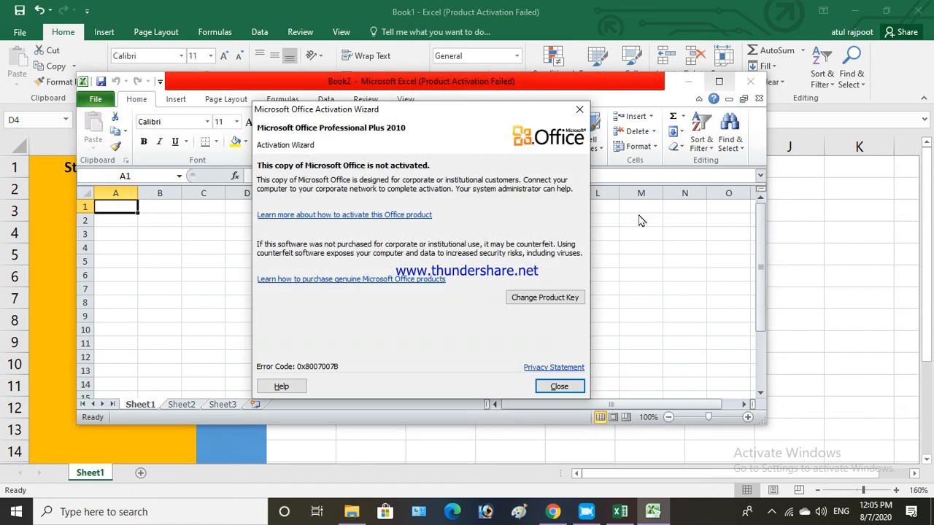
click(559, 386)
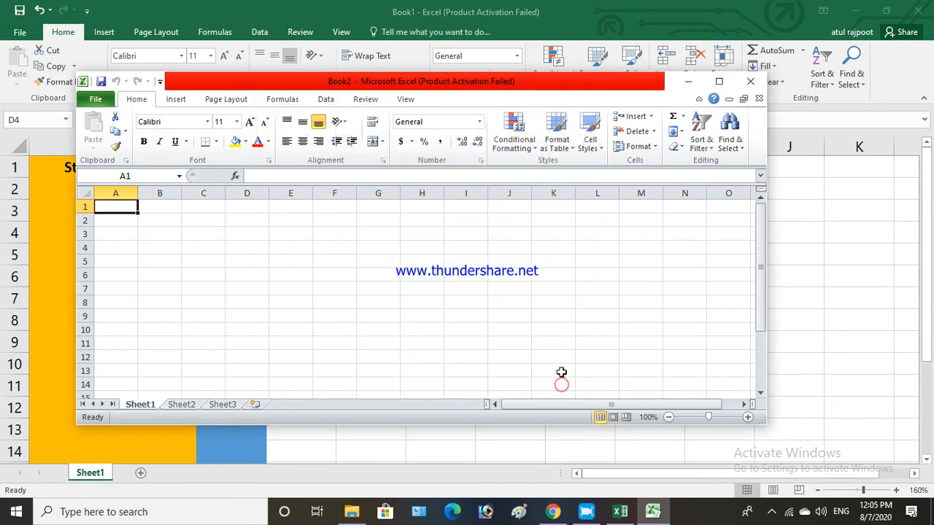
click(718, 81)
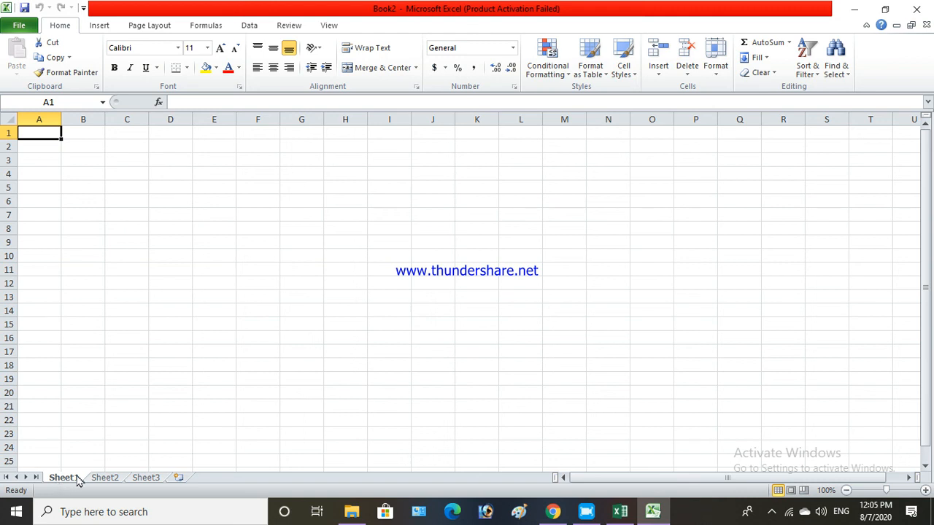
Step: View the default sheets of Book2 in Excel 2010 and compare them with the sheets of Book1 in Excel 2016
click(106, 479)
click(149, 478)
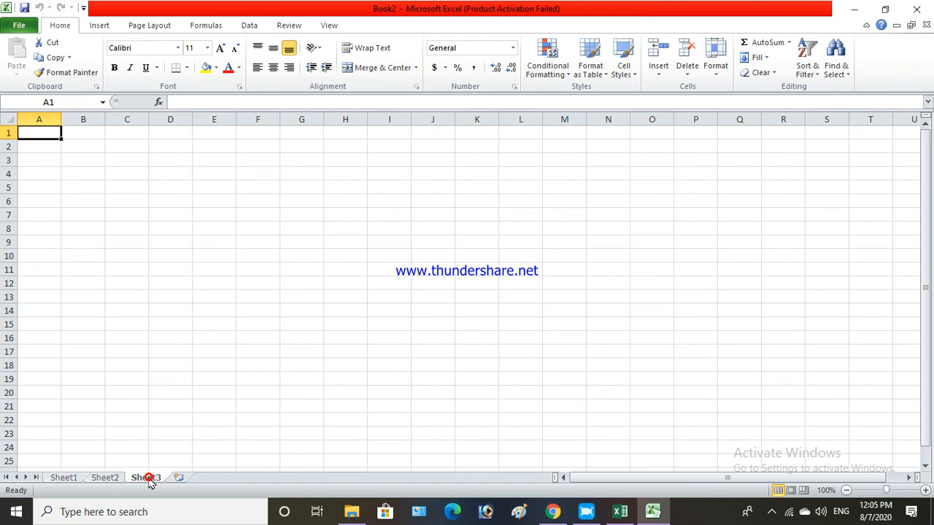
click(74, 478)
click(109, 479)
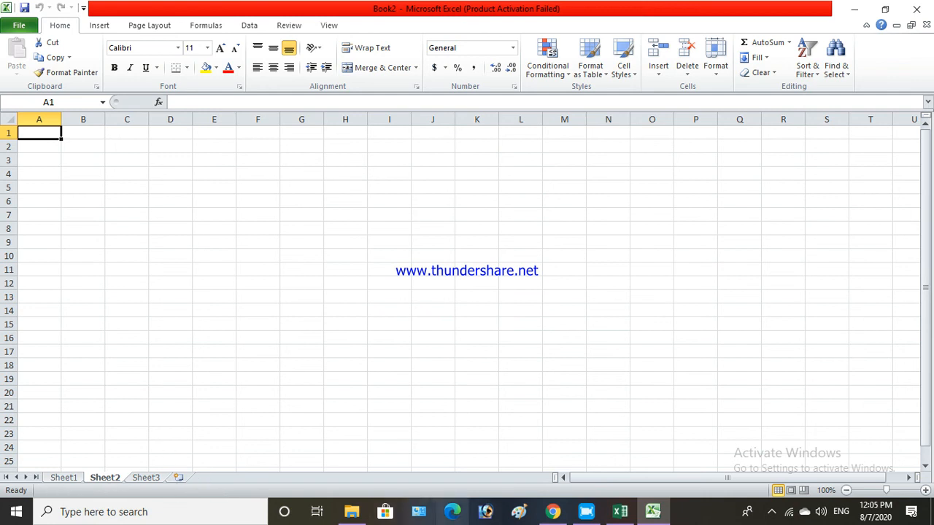
click(618, 514)
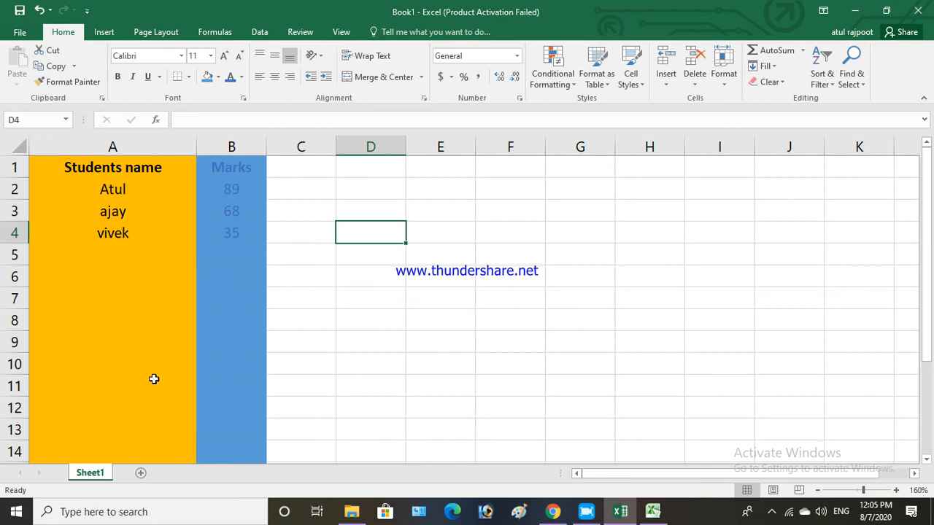
click(621, 506)
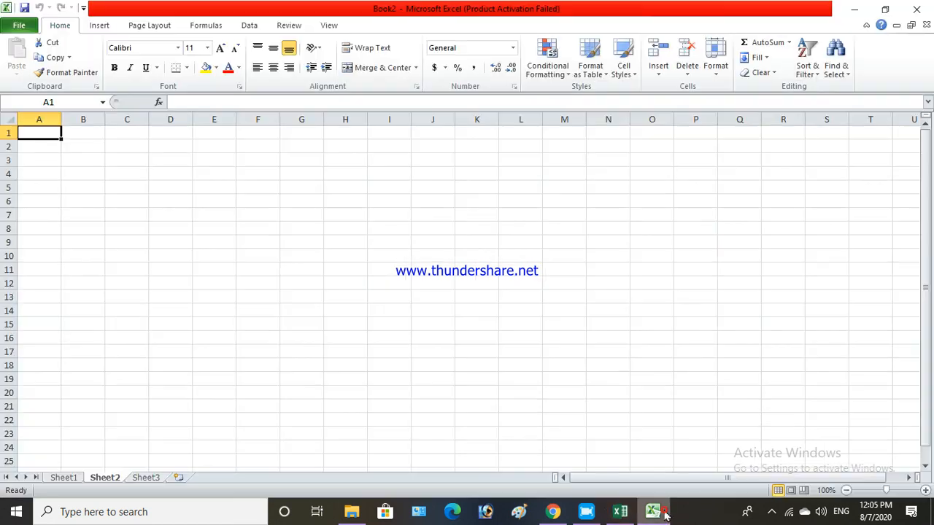
Step: Switch to Book1 in Excel 2016 and add five new worksheets after Sheet1
click(619, 511)
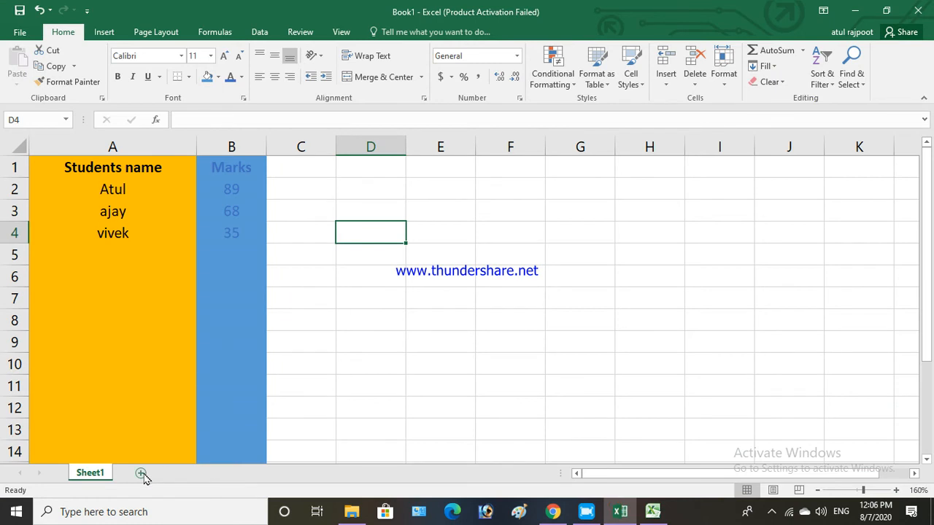
click(141, 473)
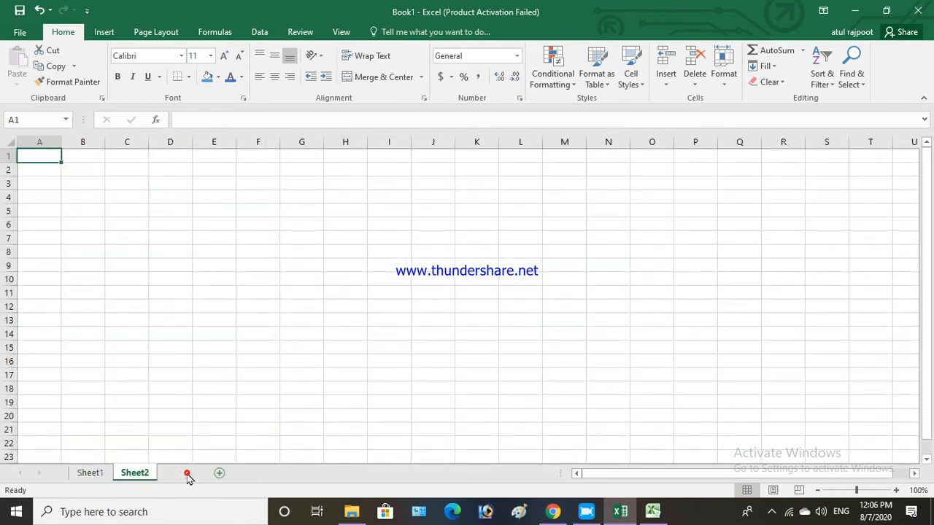
click(215, 473)
click(229, 473)
click(273, 473)
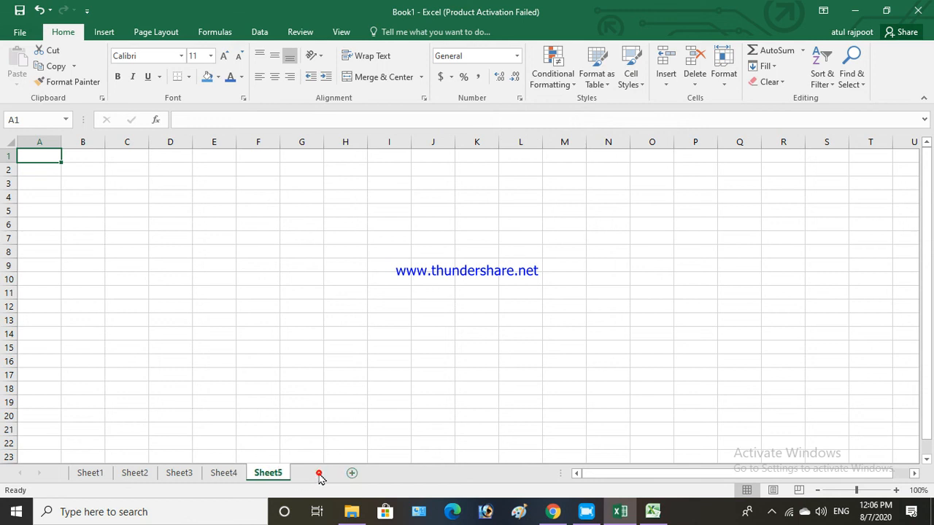
click(318, 473)
Step: Look through the worksheets of Book1 one by one from Sheet1 to Sheet6, examining the rows of the first two
click(91, 473)
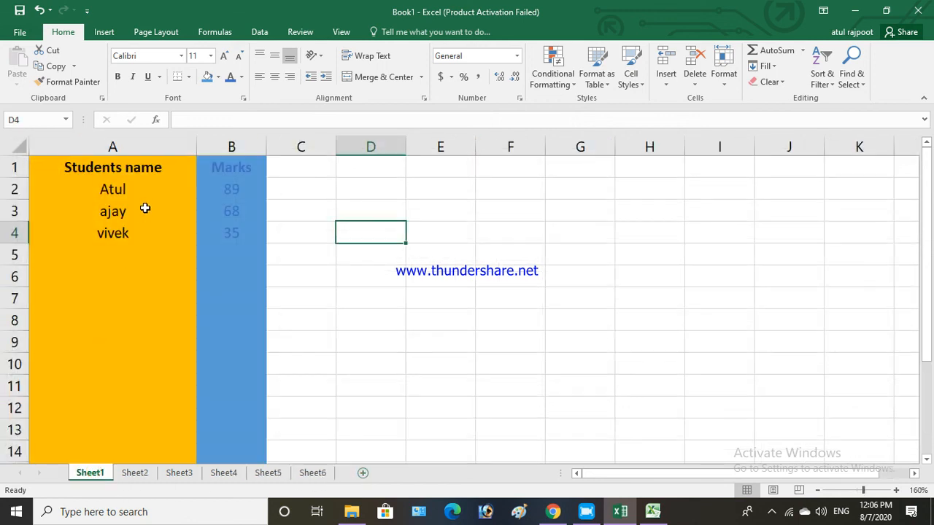
scroll(115, 243, down, 8)
scroll(115, 246, down, 17)
scroll(116, 246, up, 20)
scroll(116, 250, down, 13)
scroll(119, 253, up, 13)
click(135, 472)
scroll(91, 241, down, 9)
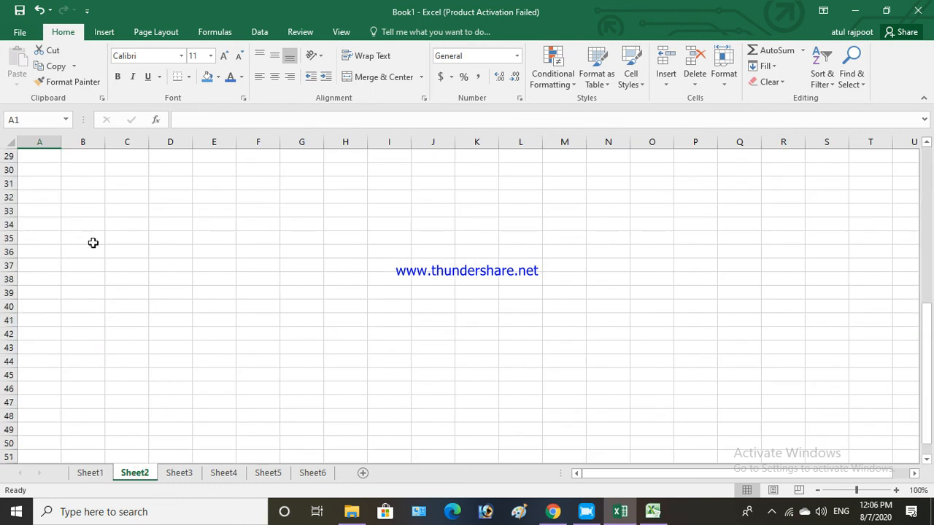
scroll(93, 243, down, 16)
click(174, 474)
click(225, 474)
click(269, 475)
click(312, 476)
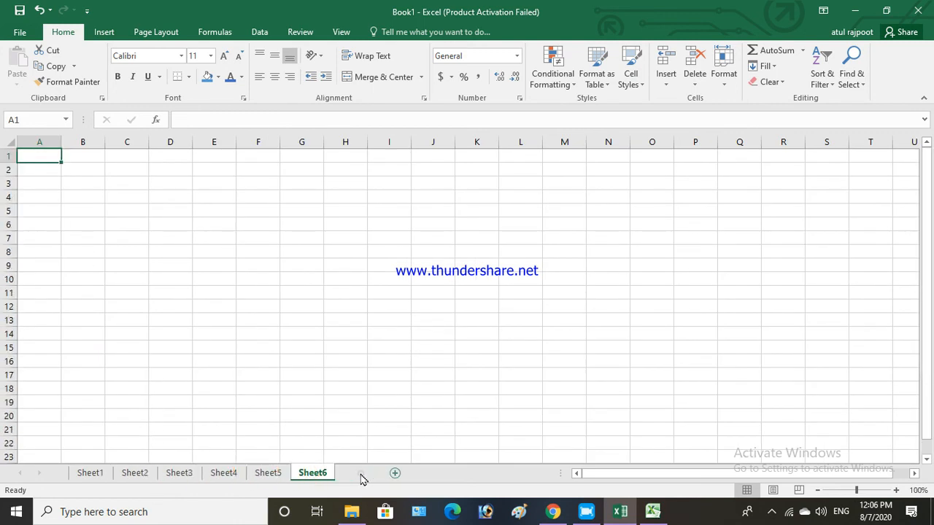
Step: Add two more worksheets to Book1 after Sheet6
click(390, 472)
click(407, 473)
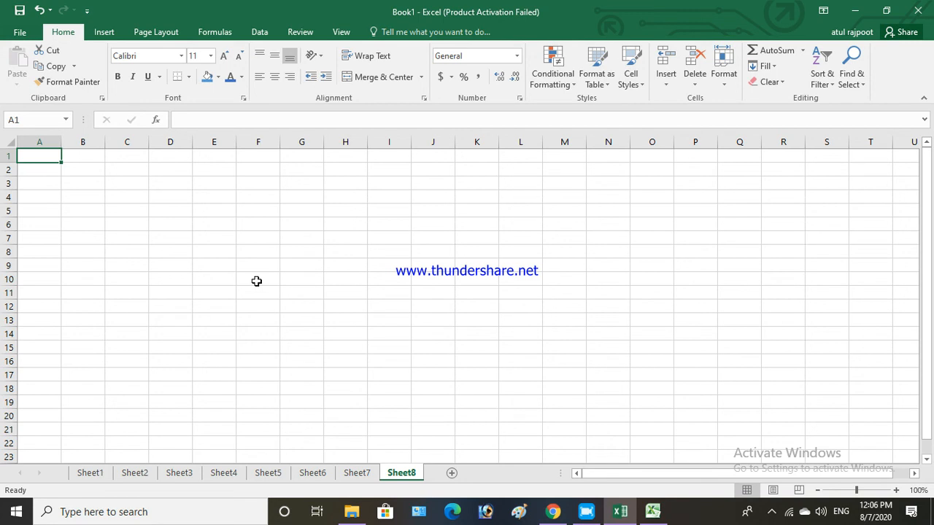
Step: Switch to Book2 in Excel 2010 and add three new worksheets after Sheet3
click(653, 511)
click(141, 480)
click(177, 480)
click(220, 479)
click(261, 478)
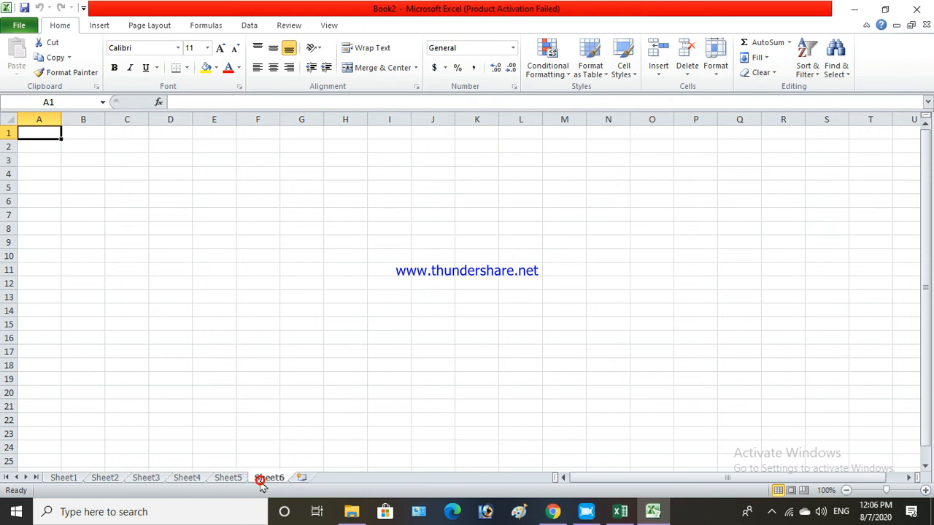
Step: Delete the worksheet Sheet5 from Book2
click(221, 478)
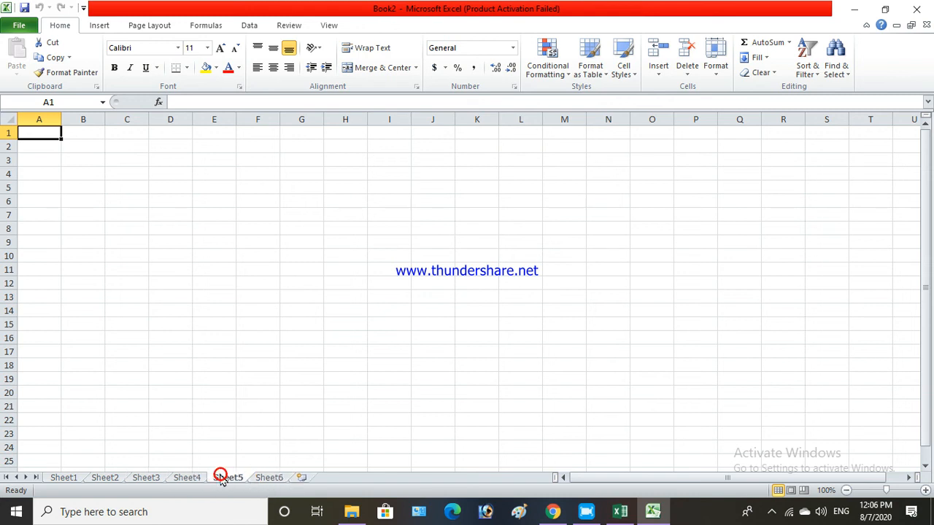
right_click(222, 479)
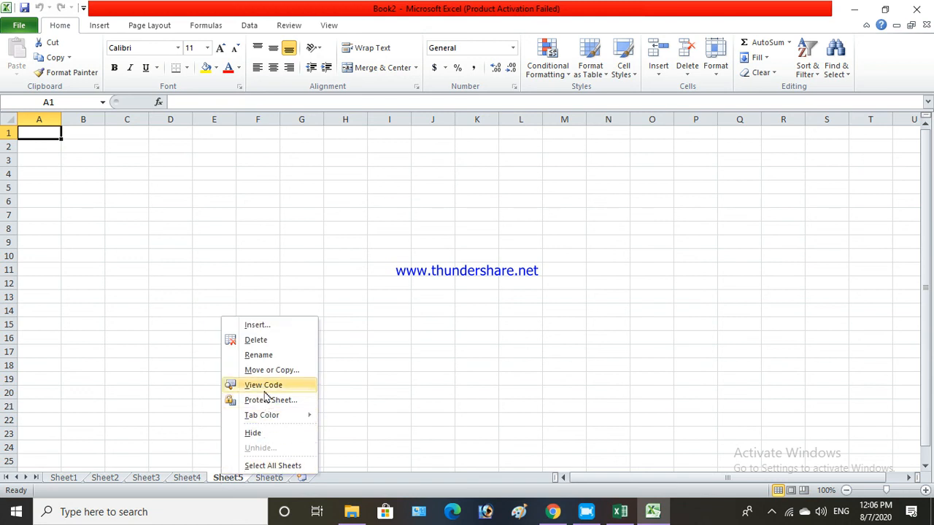
click(262, 339)
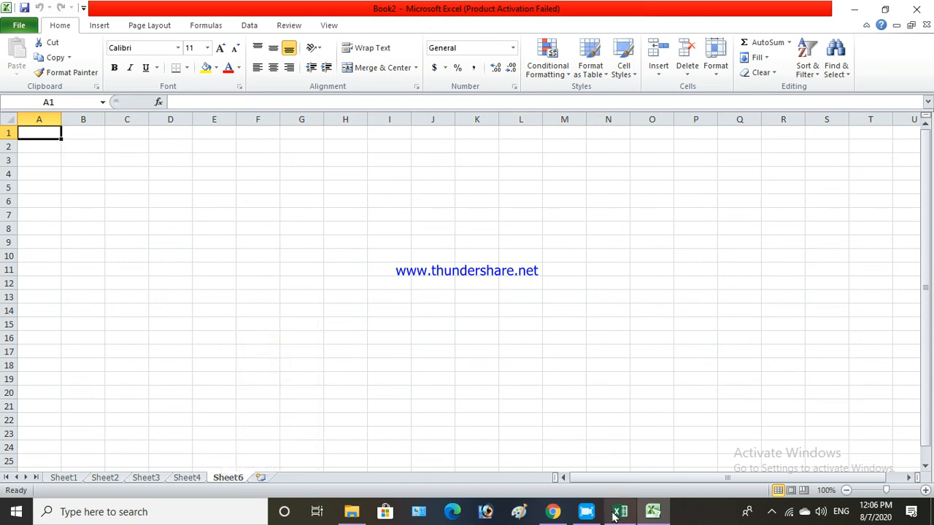
click(773, 510)
click(743, 460)
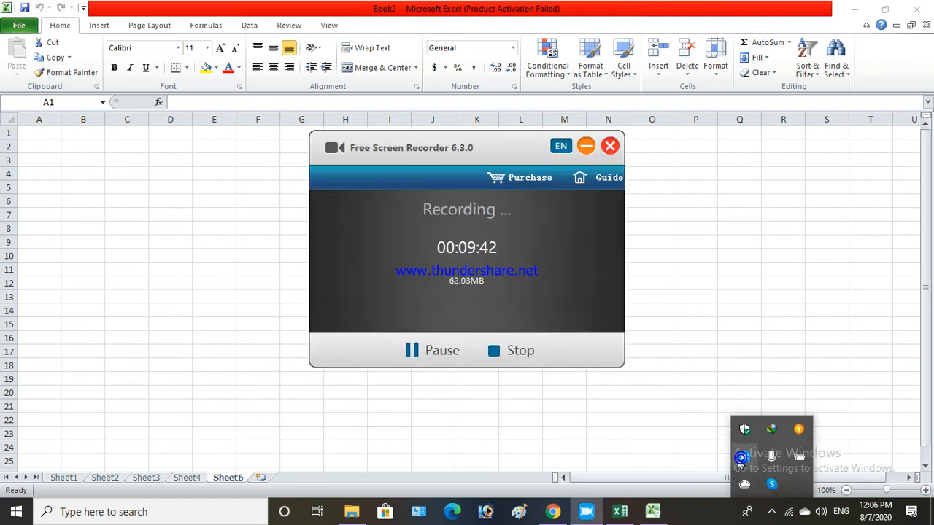